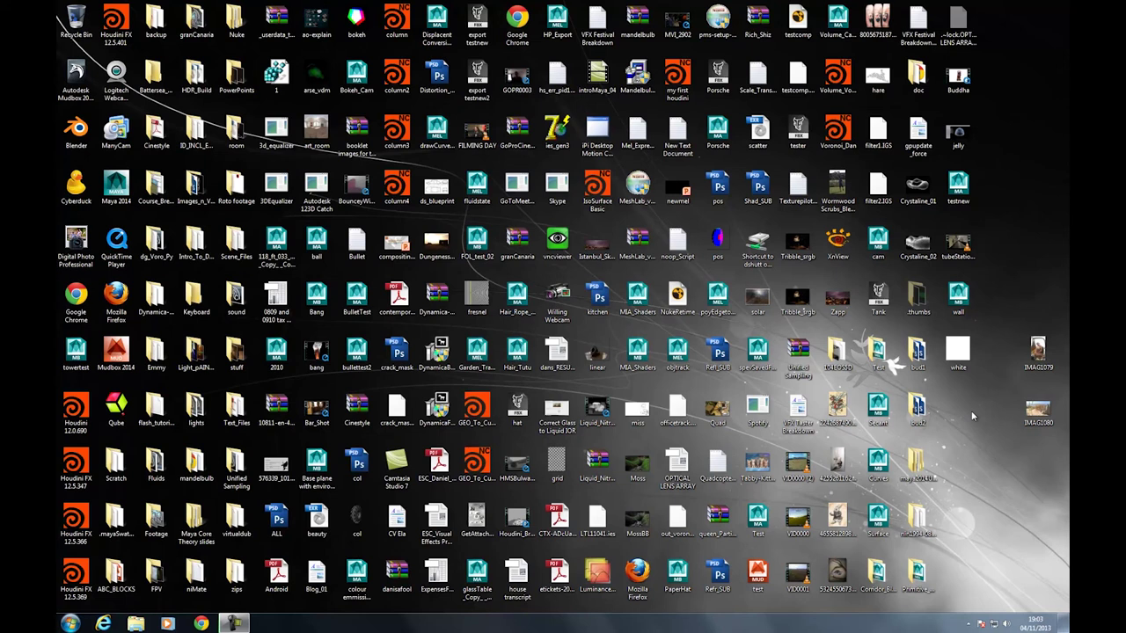
Launch Maya 2014 from the Windows Start menu.
left_click(69, 624)
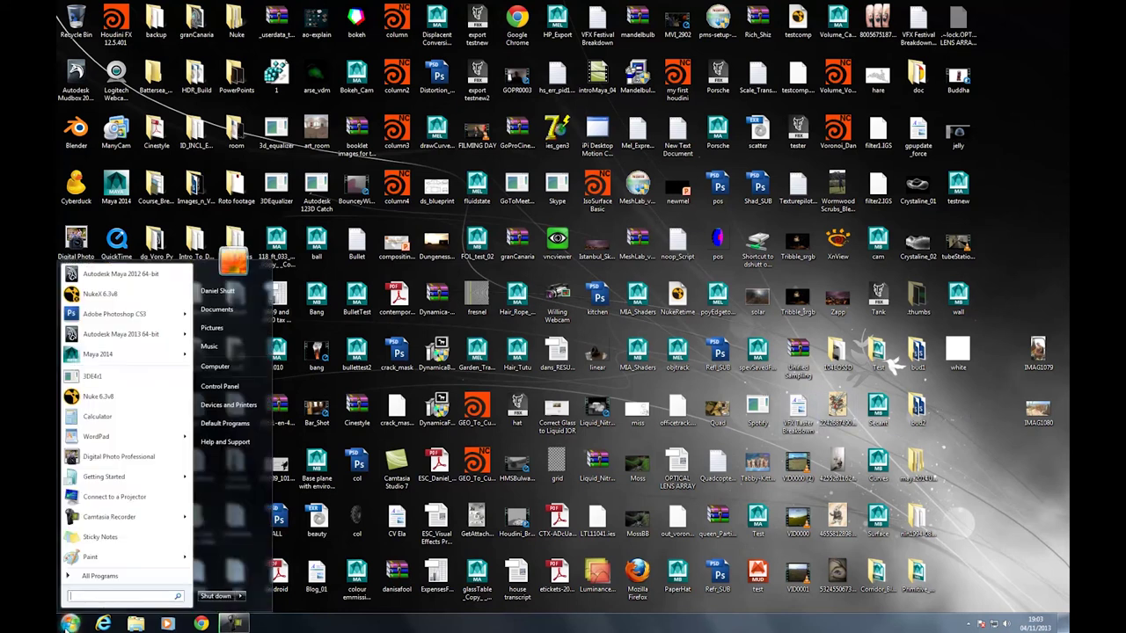
left_click(122, 356)
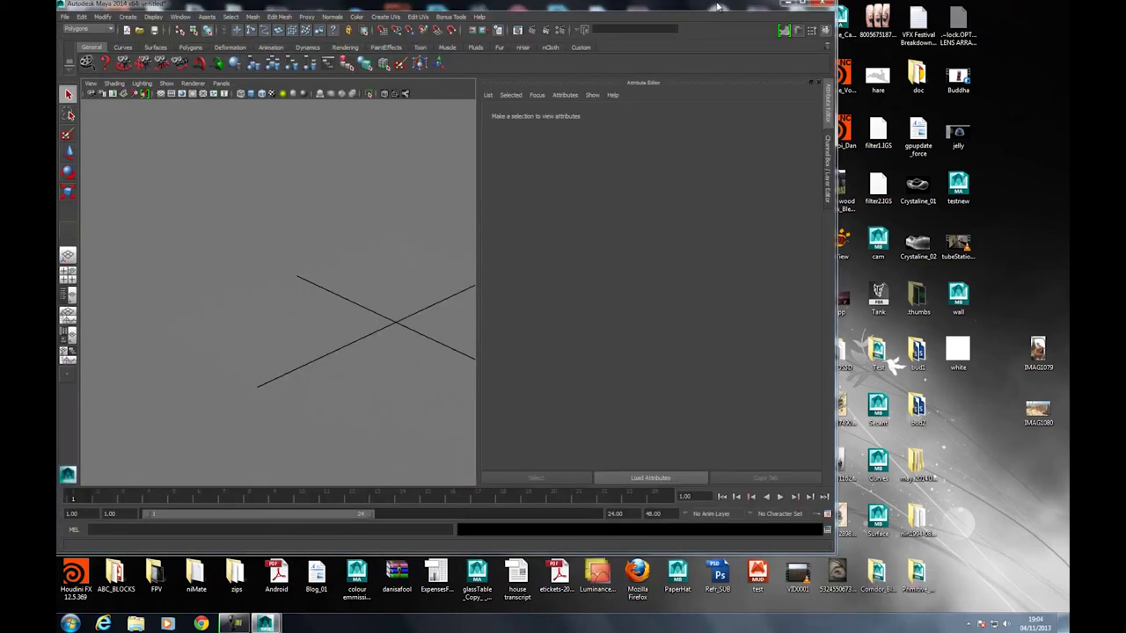
Maximize the Maya window and create a NURBS sphere at the origin.
double_click(720, 7)
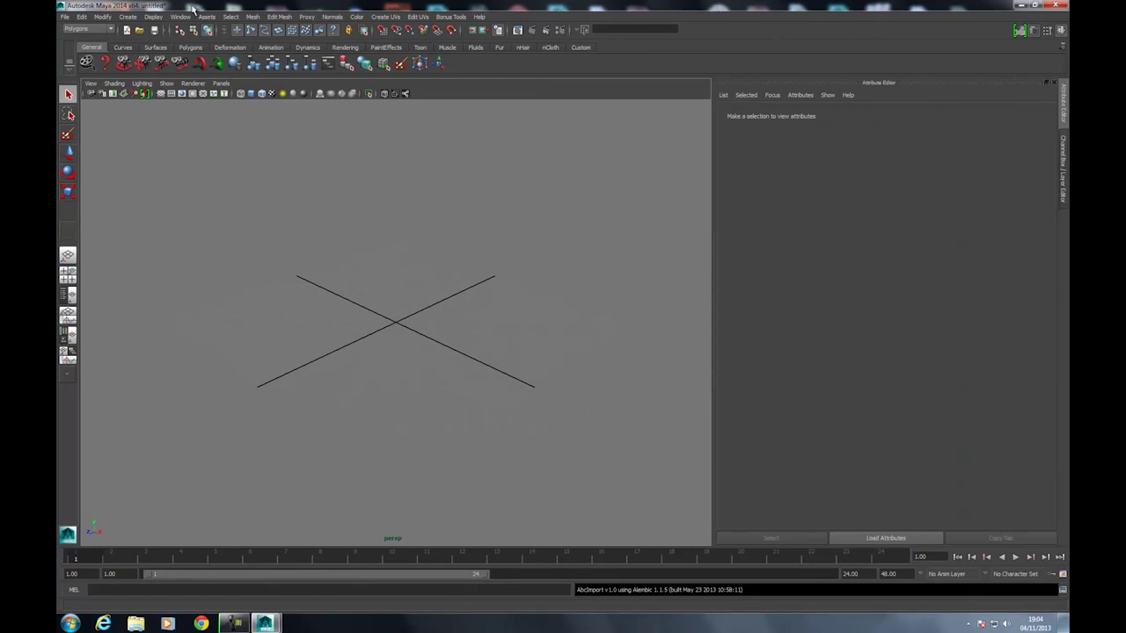
left_click(128, 16)
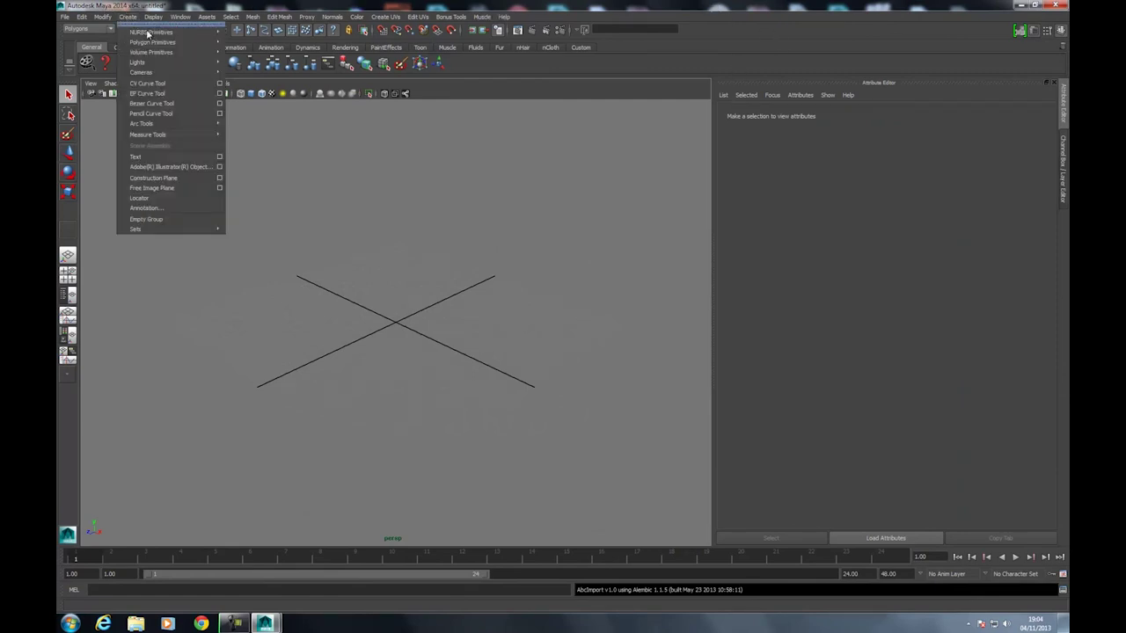
left_click(163, 34)
mouse_move(151, 31)
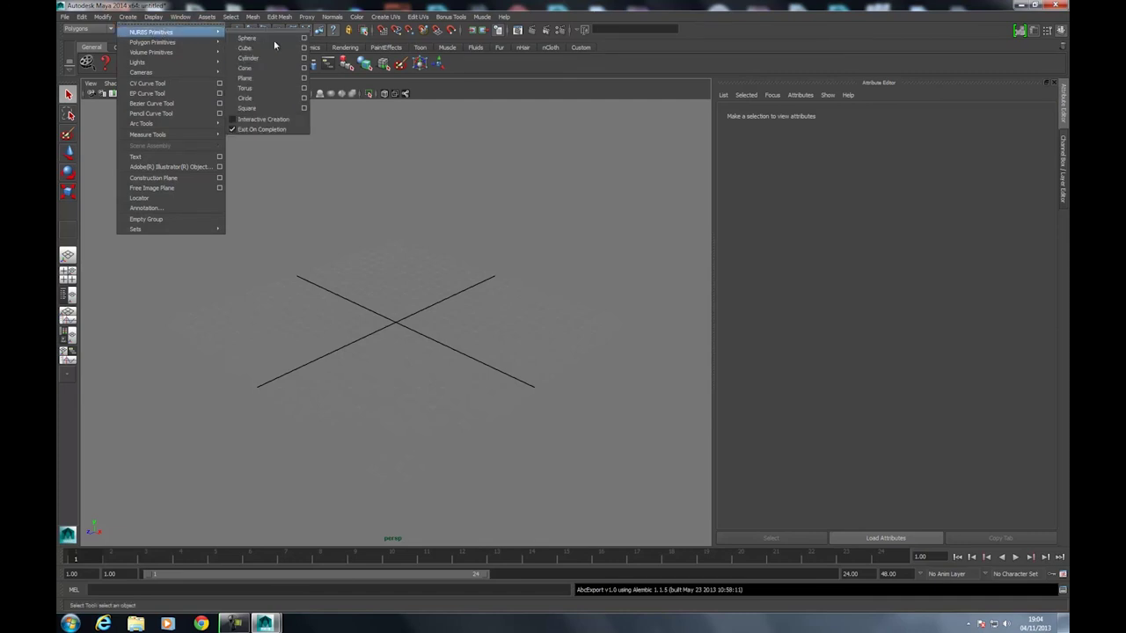
left_click(264, 37)
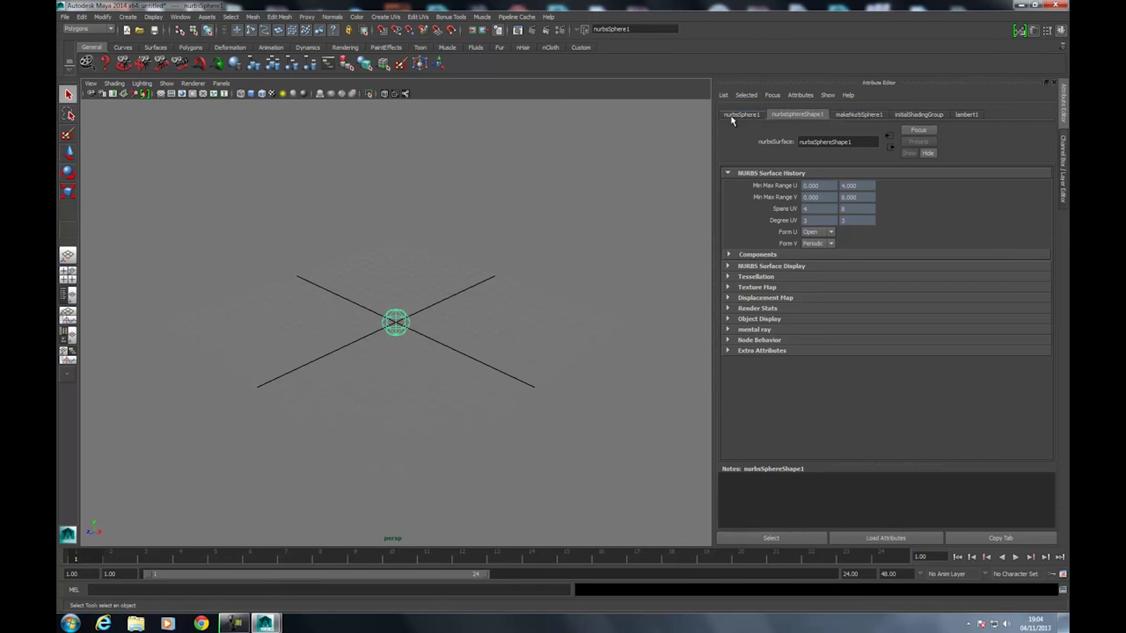
left_click(181, 17)
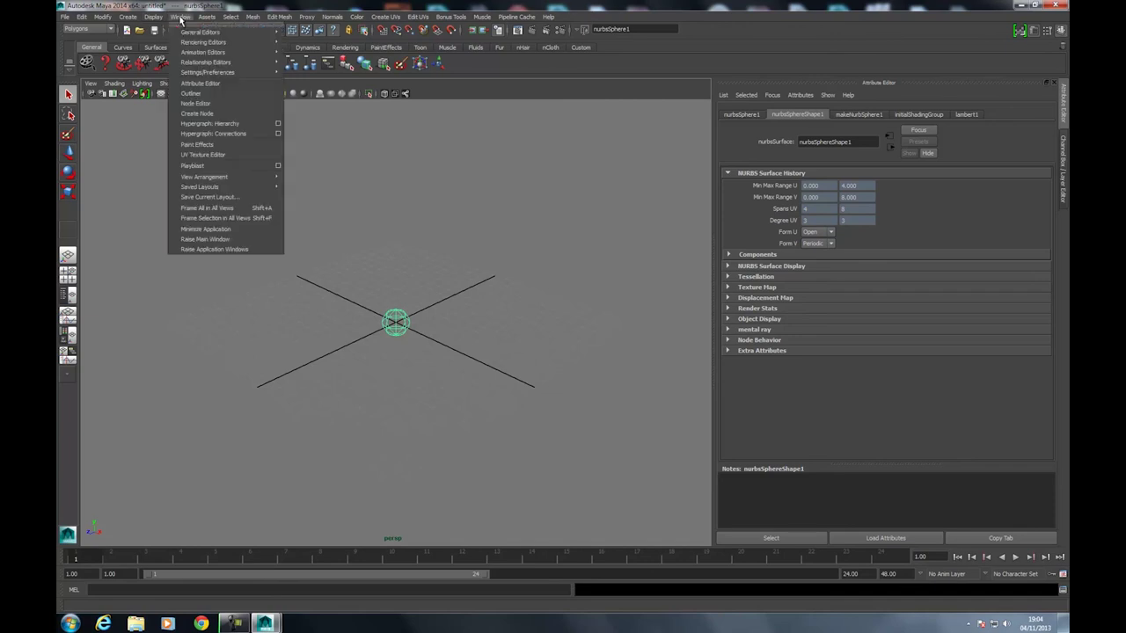
Open the Hypergraph connections view full-screen and expand all nodes' input and output connections.
left_click(225, 134)
double_click(553, 231)
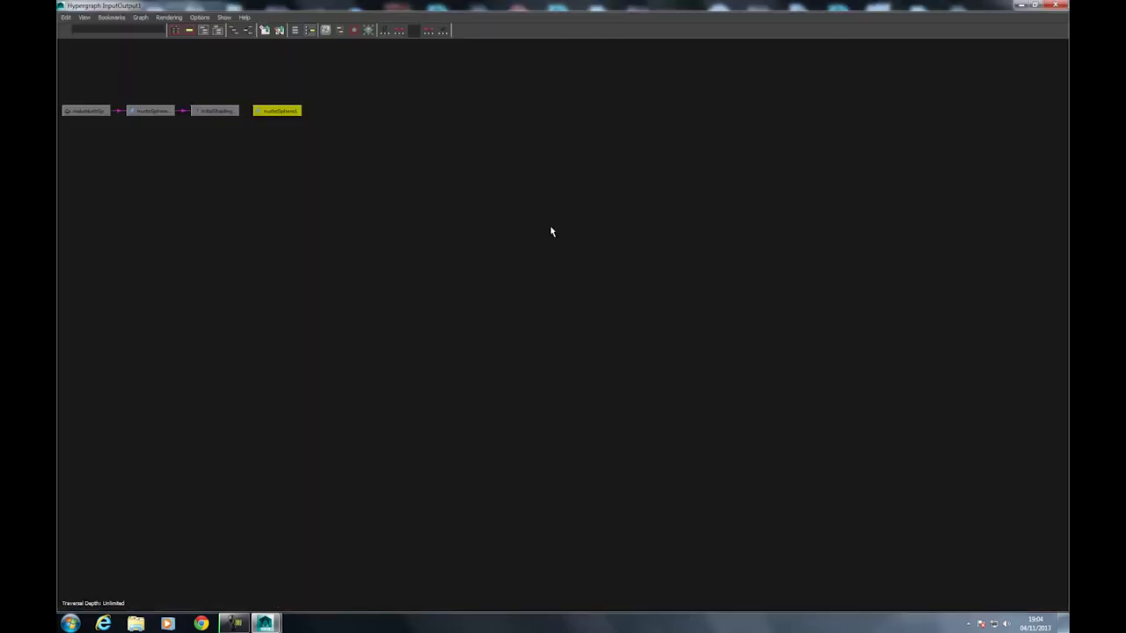
left_click_drag(176, 225, 887, 46)
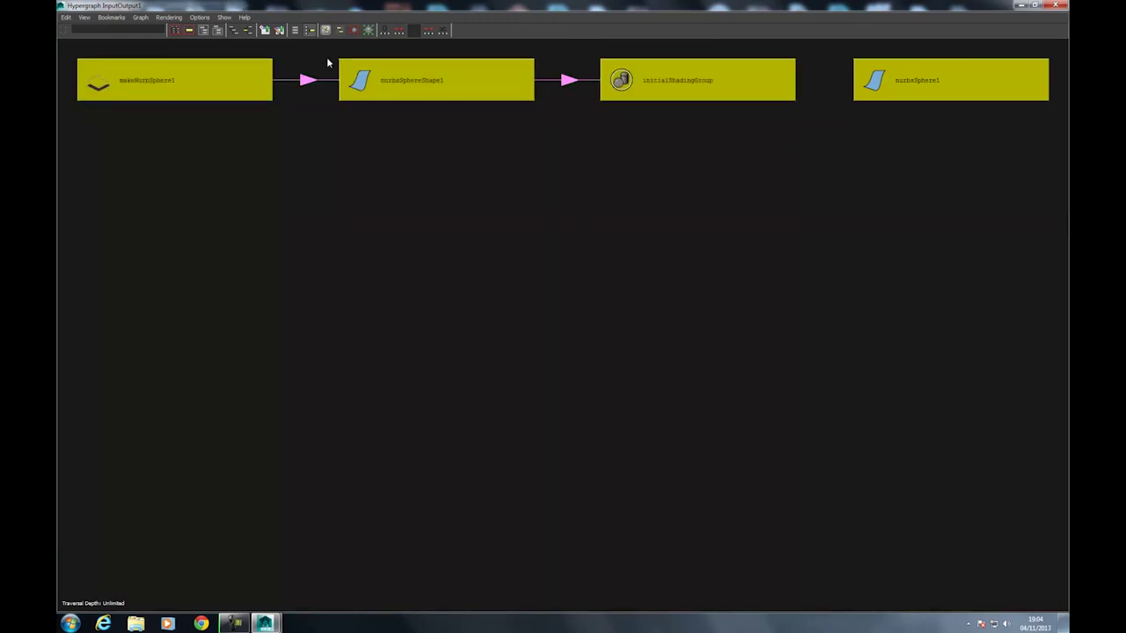
left_click(248, 30)
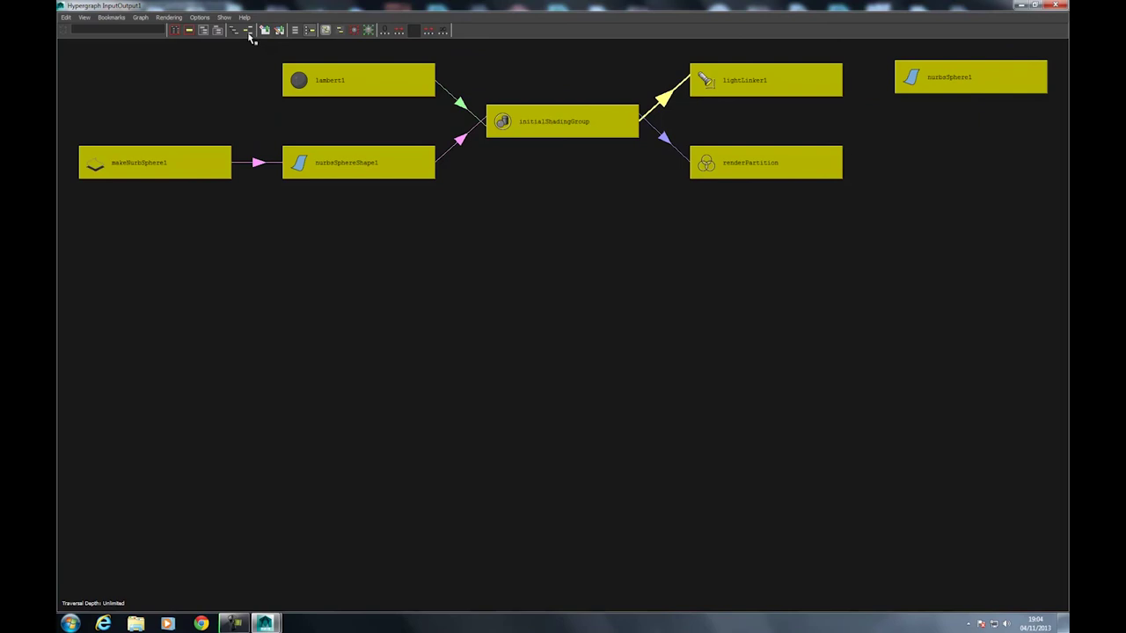
left_click(249, 32)
left_click(792, 434)
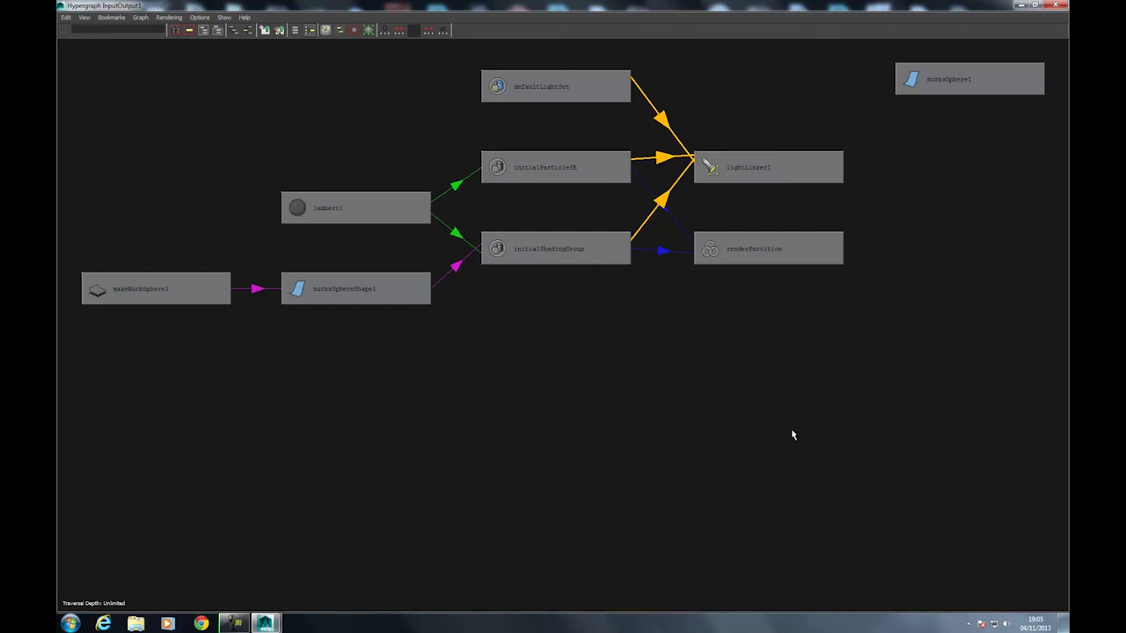
Select nurbsSphere1 and return the graph to a floating window over the viewport.
left_click(939, 67)
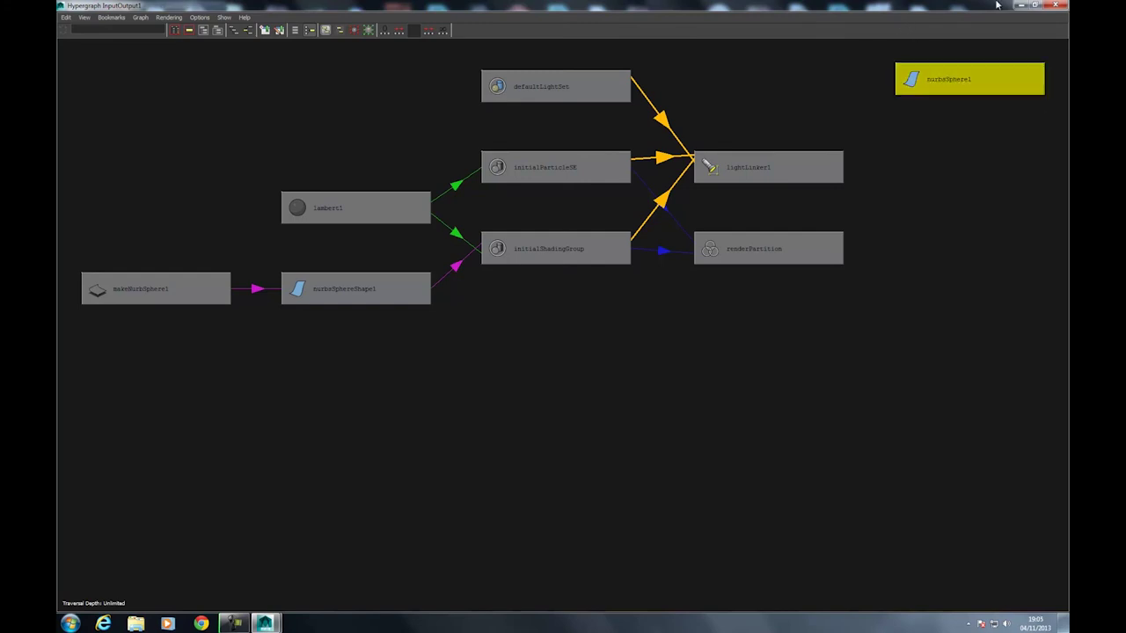
double_click(984, 4)
left_click_drag(767, 66, 350, 45)
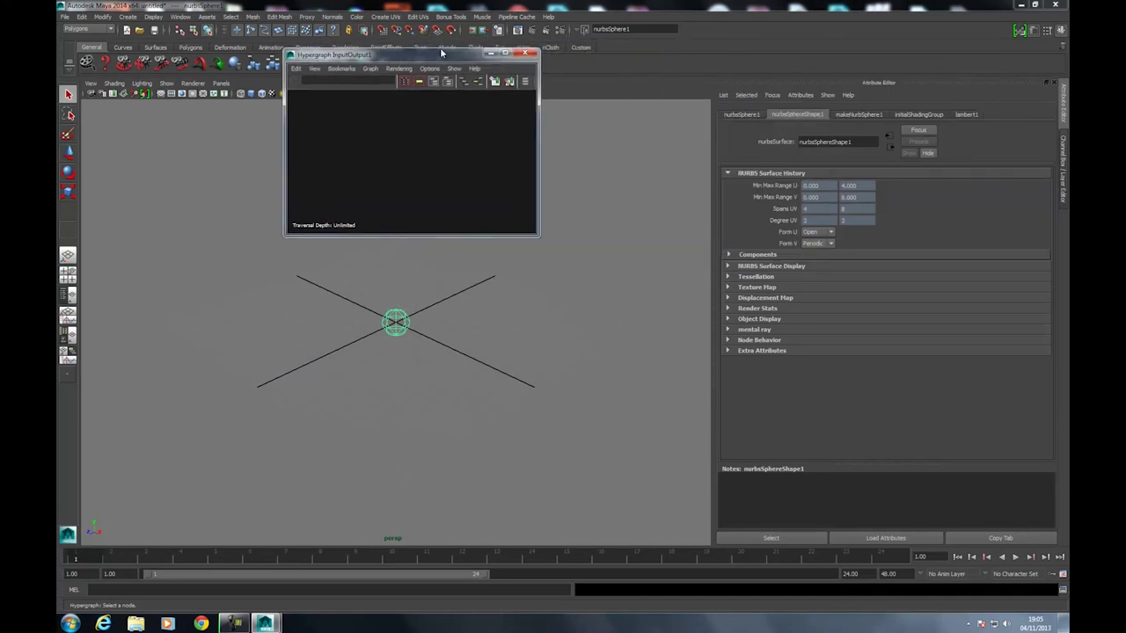
Swap the Attribute Editor for the Channel Box, enlarge the Hypergraph, and select nurbsSphereShape1.
left_click(1047, 29)
left_click(1061, 29)
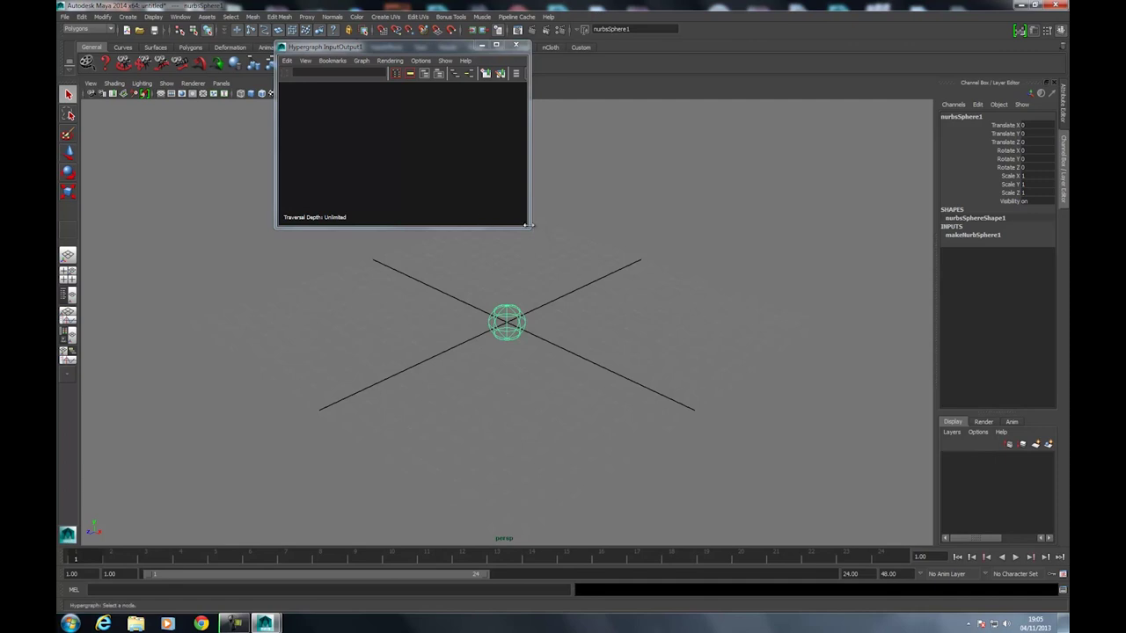
mouse_move(529, 226)
left_mouse_down()
mouse_move(688, 345)
mouse_move(769, 373)
left_mouse_up()
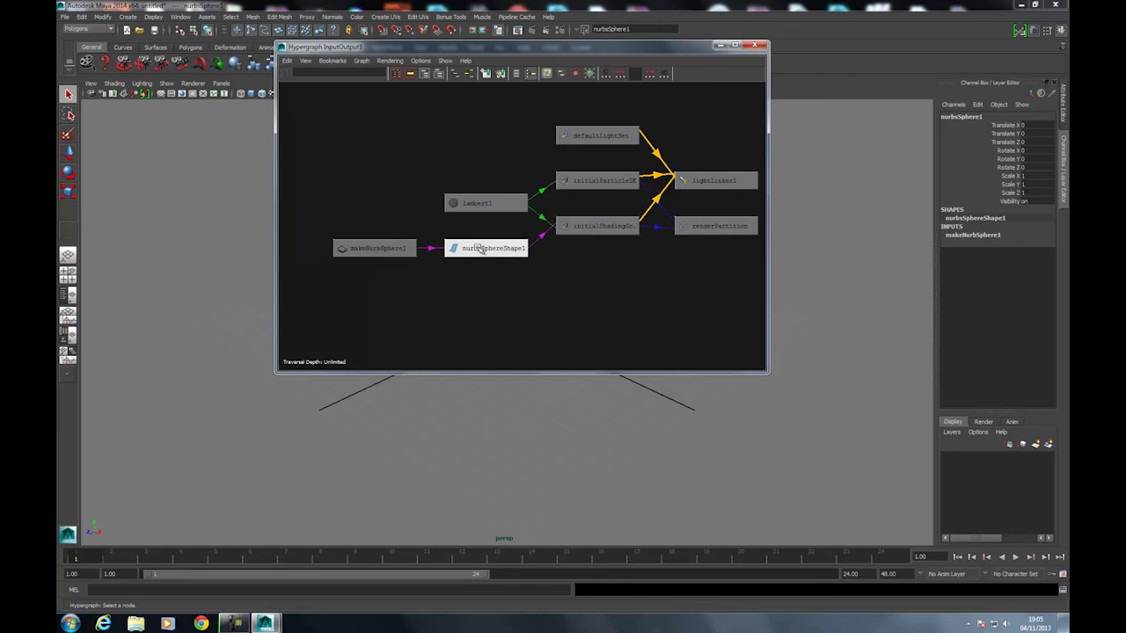
left_click(469, 250)
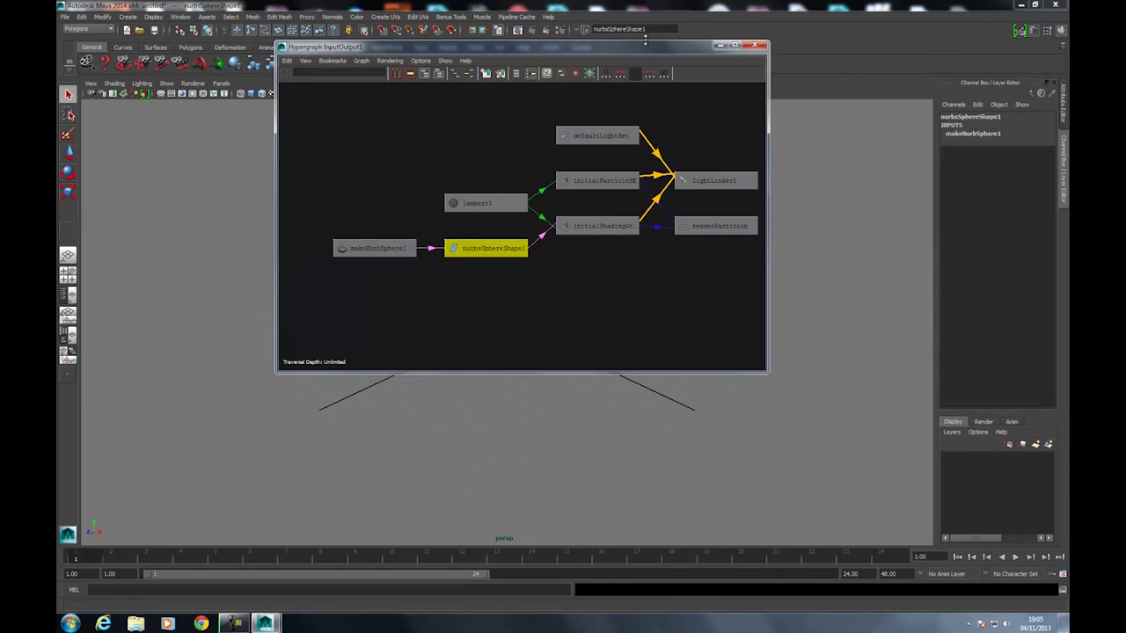
left_click_drag(651, 44, 555, 125)
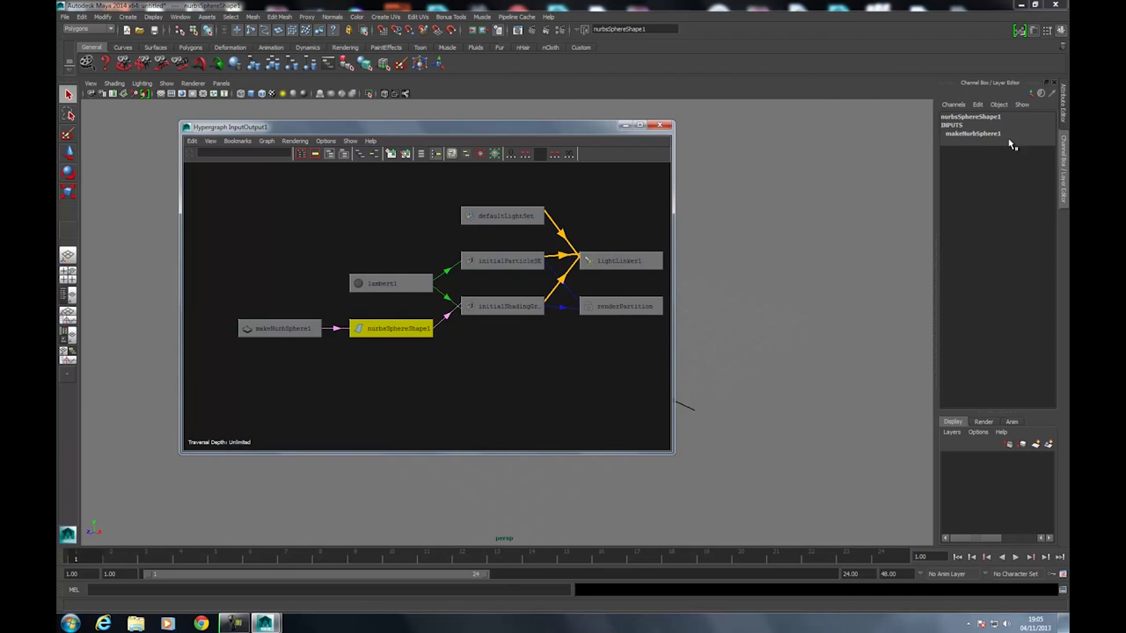
Open the Attribute Editor on makeNurbSphere1's sphere history settings.
key("ctrl+a")
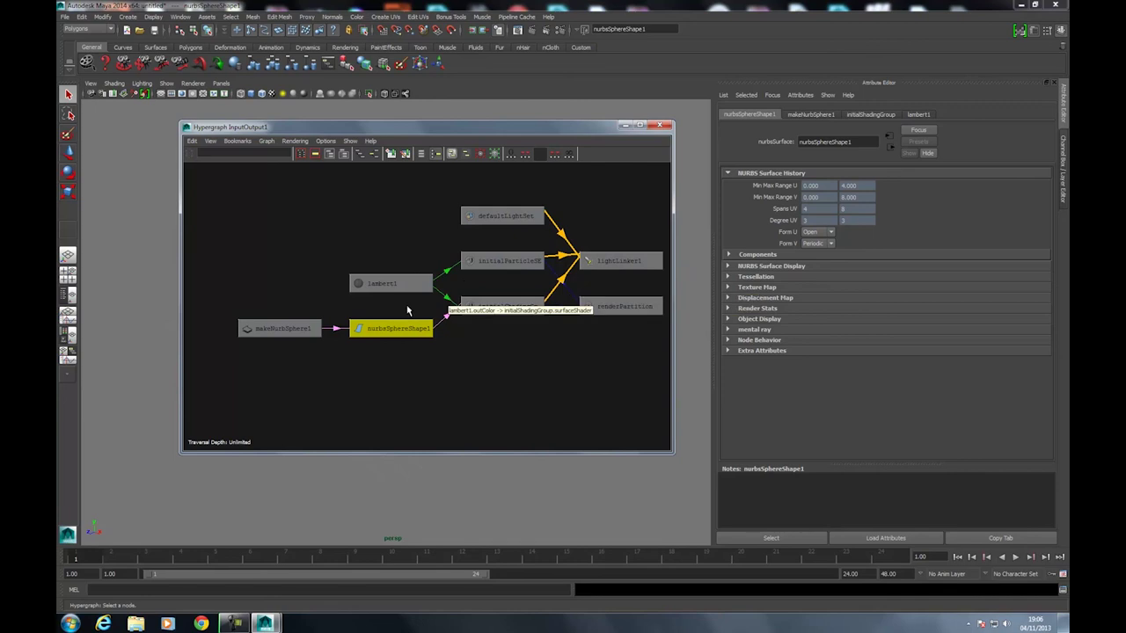
left_click(279, 333)
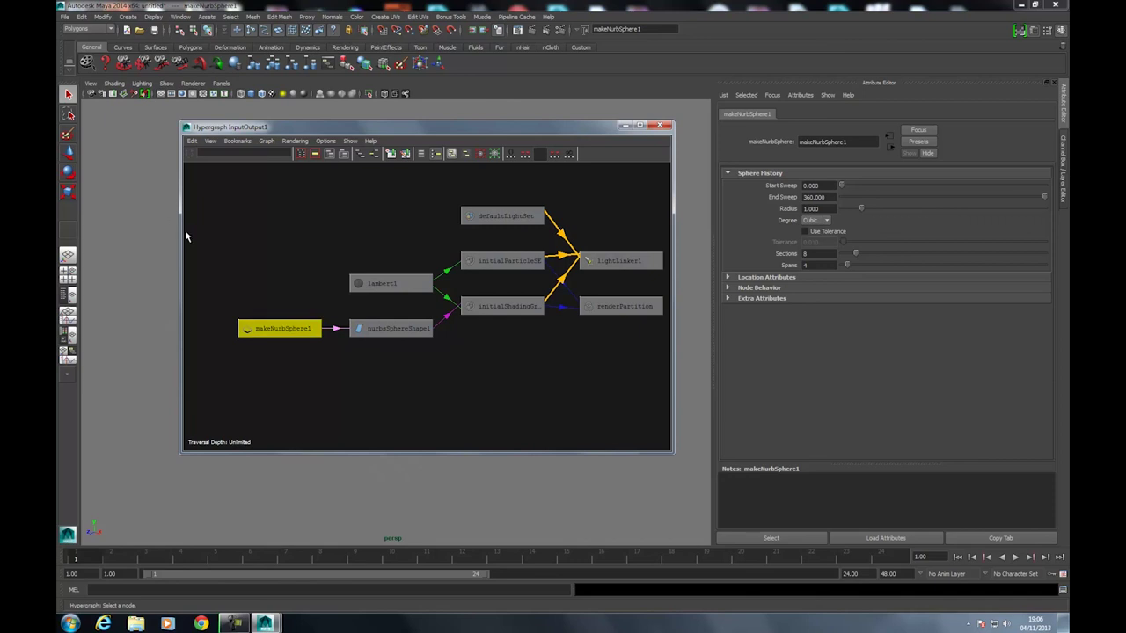
left_click_drag(395, 128, 381, 324)
scroll(537, 319, "up", 5)
Test End Sweep near 8 degrees and Radius 2, then undo the radius back to 1.
mouse_move(1045, 200)
left_mouse_down()
mouse_move(847, 211)
mouse_move(1045, 208)
left_mouse_up()
mouse_move(862, 211)
left_mouse_down()
mouse_move(937, 205)
mouse_move(882, 213)
left_mouse_up()
key("ctrl+z")
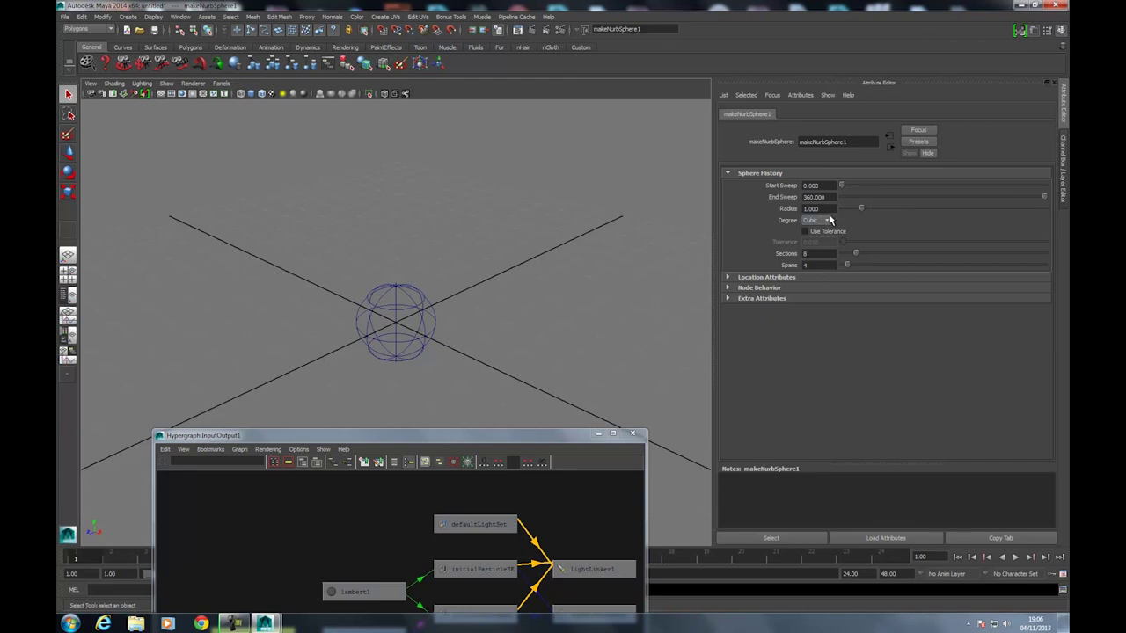
Switch the sphere's degree to Linear, turn on shaded display, then restore Cubic.
left_click(811, 221)
left_click(816, 231)
mouse_move(485, 285)
left_mouse_down("alt")
mouse_move(339, 322)
mouse_move(490, 341)
mouse_move(489, 324)
left_mouse_up("alt")
key("5")
left_click(812, 221)
left_click(818, 238)
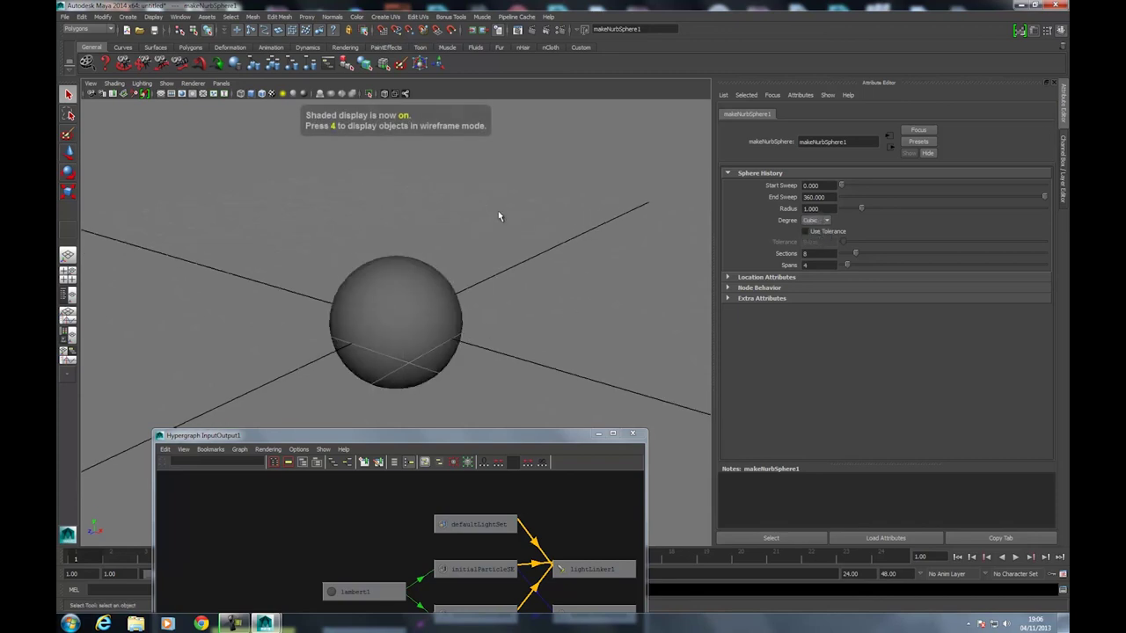
mouse_move(368, 339)
left_mouse_down("alt")
mouse_move(460, 276)
mouse_move(449, 269)
left_mouse_up("alt")
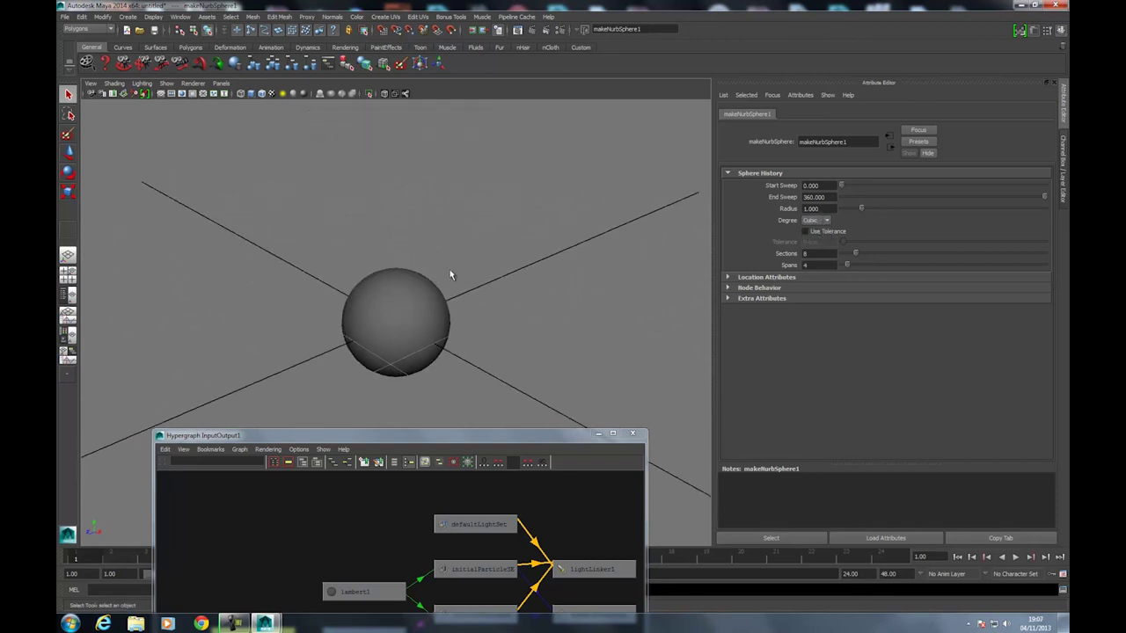
Raise the sphere's Sections from 8 to 21 in makeNurbSphere1.
left_click(435, 290)
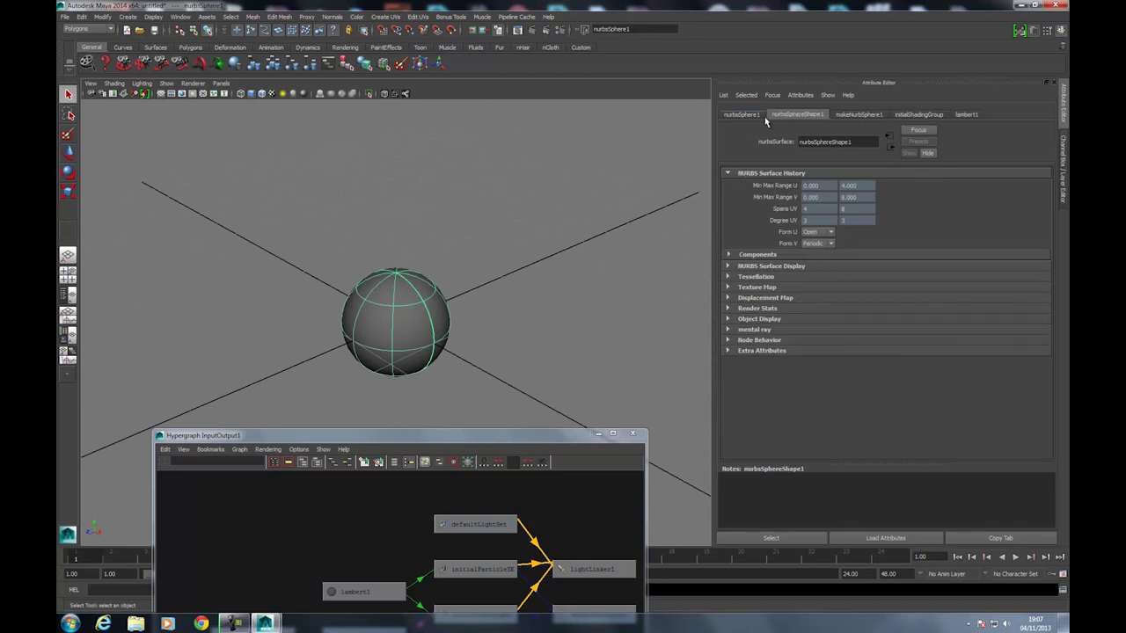
left_click(855, 116)
mouse_move(855, 253)
left_mouse_down()
mouse_move(912, 254)
mouse_move(854, 264)
mouse_move(869, 270)
left_mouse_up()
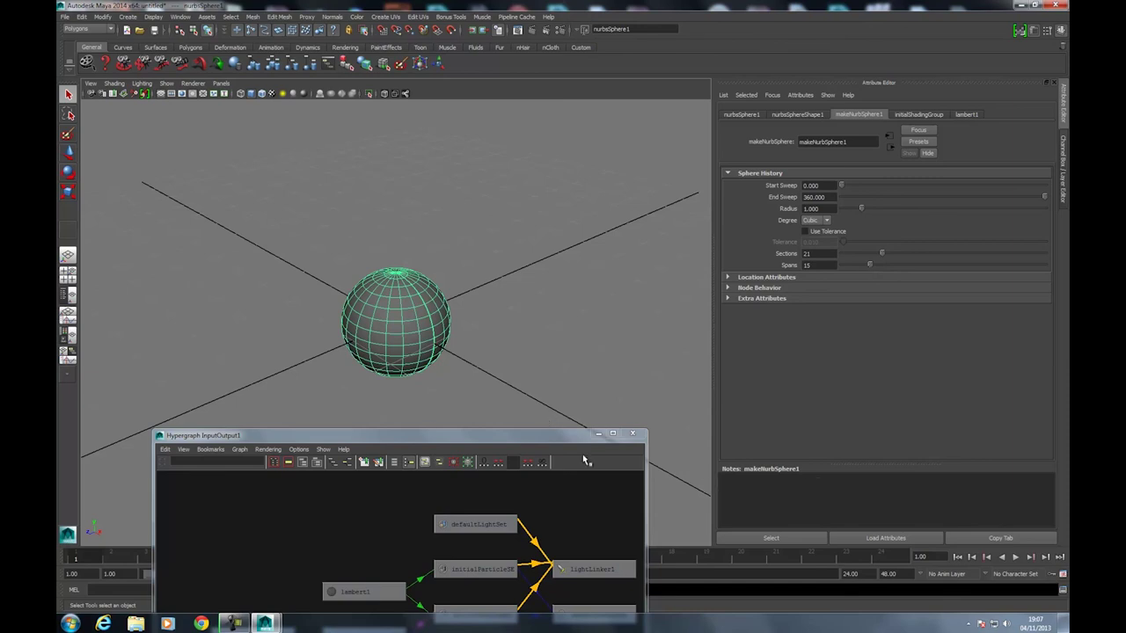
Move the Hypergraph to screen centre, zoom out over the full node network, then move it aside.
mouse_move(449, 436)
left_mouse_down()
mouse_move(554, 168)
mouse_move(469, 118)
left_mouse_up()
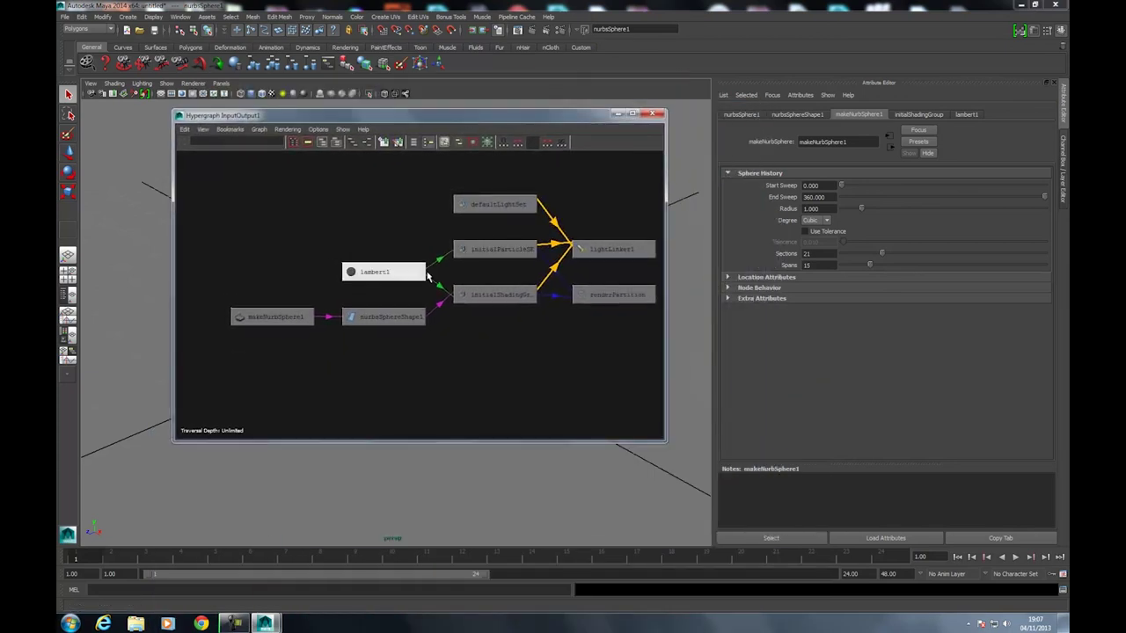
scroll(565, 287, "down", 2)
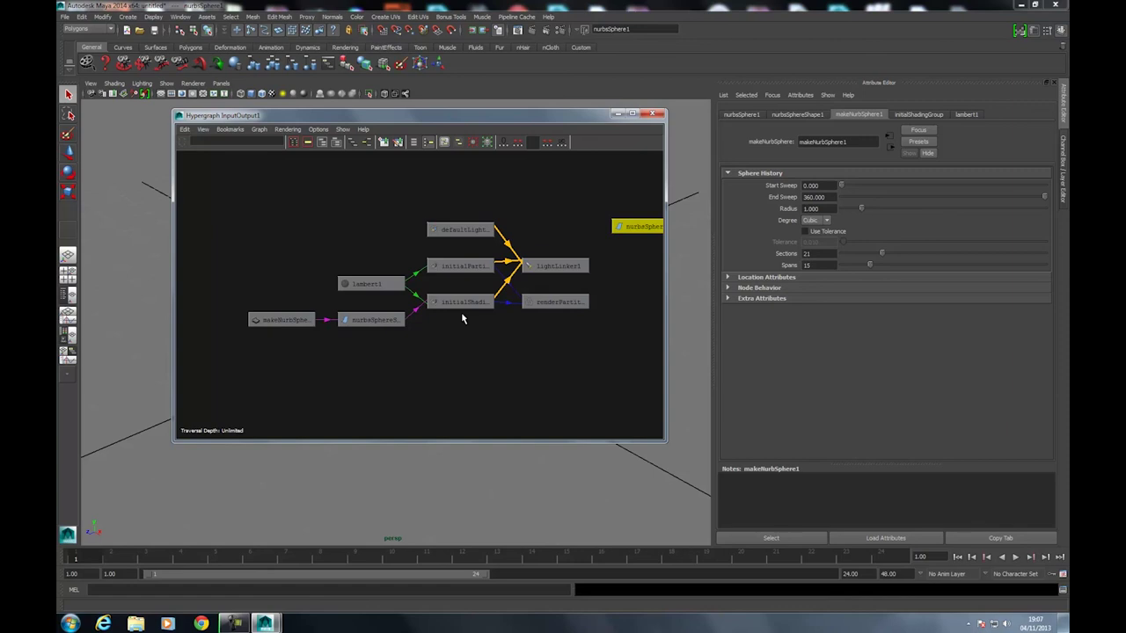
mouse_move(505, 116)
left_mouse_down()
mouse_move(454, 365)
mouse_move(796, 141)
left_mouse_up()
Select lambert1 to view its settings, then pick the sphere's initialShadingGroup connection.
left_click(658, 312)
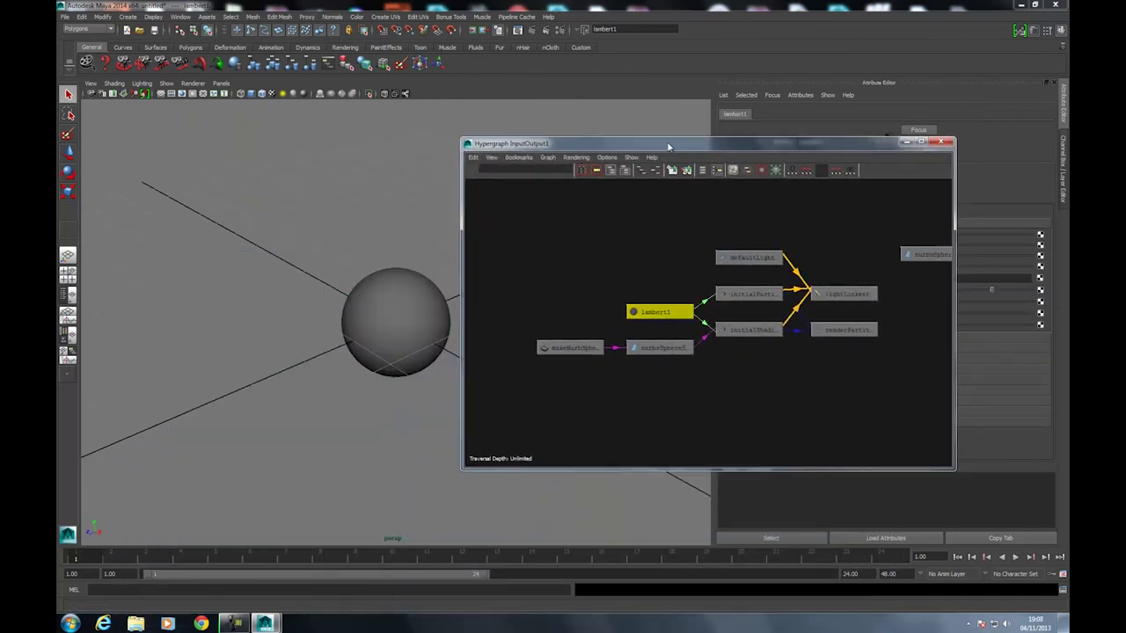
left_click_drag(671, 146, 374, 439)
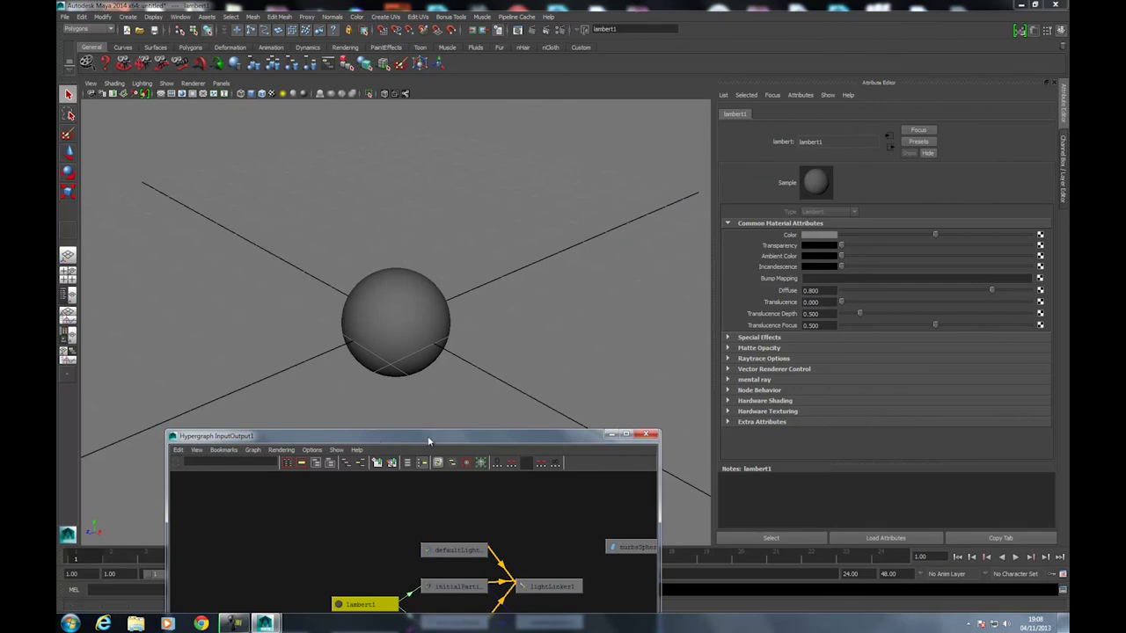
left_click_drag(430, 442, 446, 117)
left_click(429, 308)
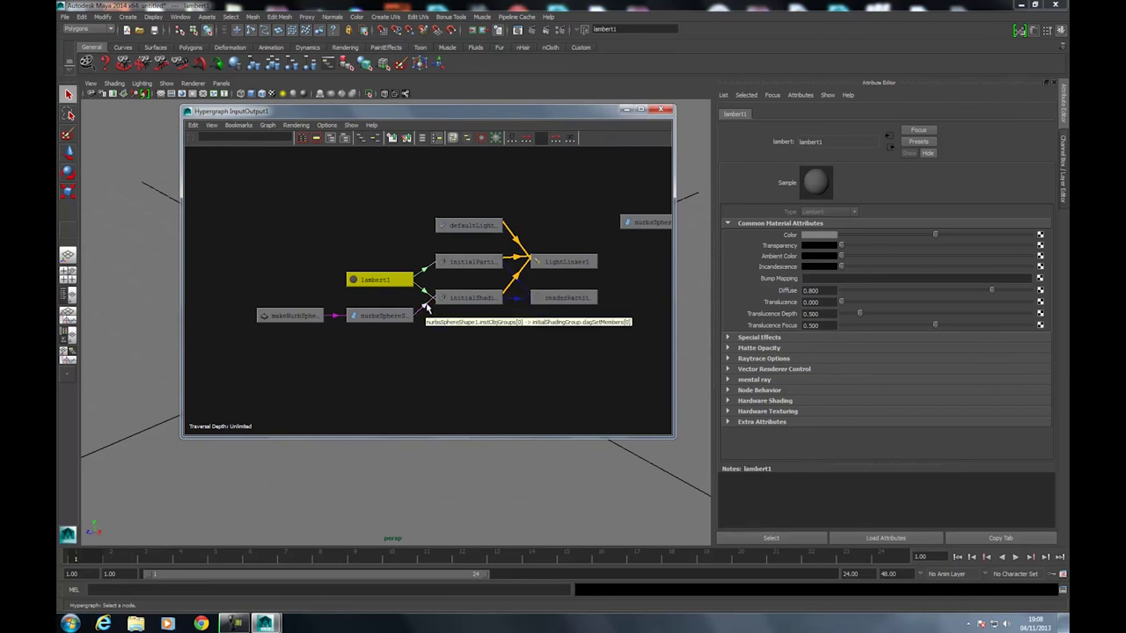
Delete the sphere's initialShadingGroup connection and inspect the now-blue sphere.
key("Delete")
left_click_drag(444, 111, 416, 494)
mouse_move(422, 413)
left_mouse_down("alt")
mouse_move(352, 351)
mouse_move(356, 370)
left_mouse_up("alt")
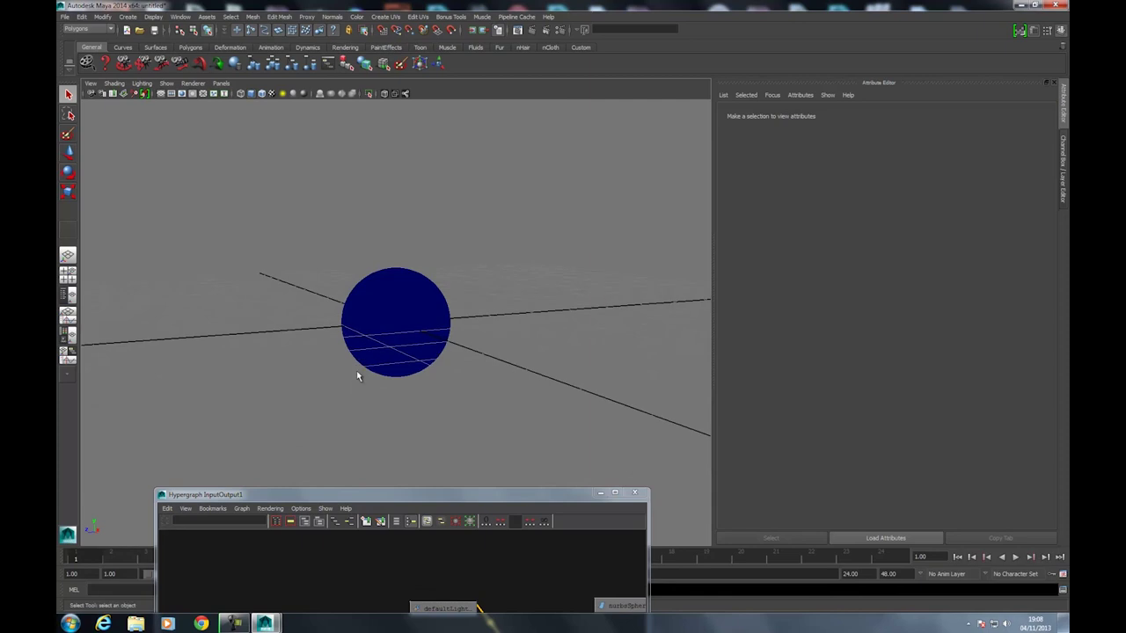
mouse_move(336, 326)
left_mouse_down("alt")
mouse_move(351, 357)
mouse_move(384, 284)
mouse_move(364, 322)
left_mouse_up("alt")
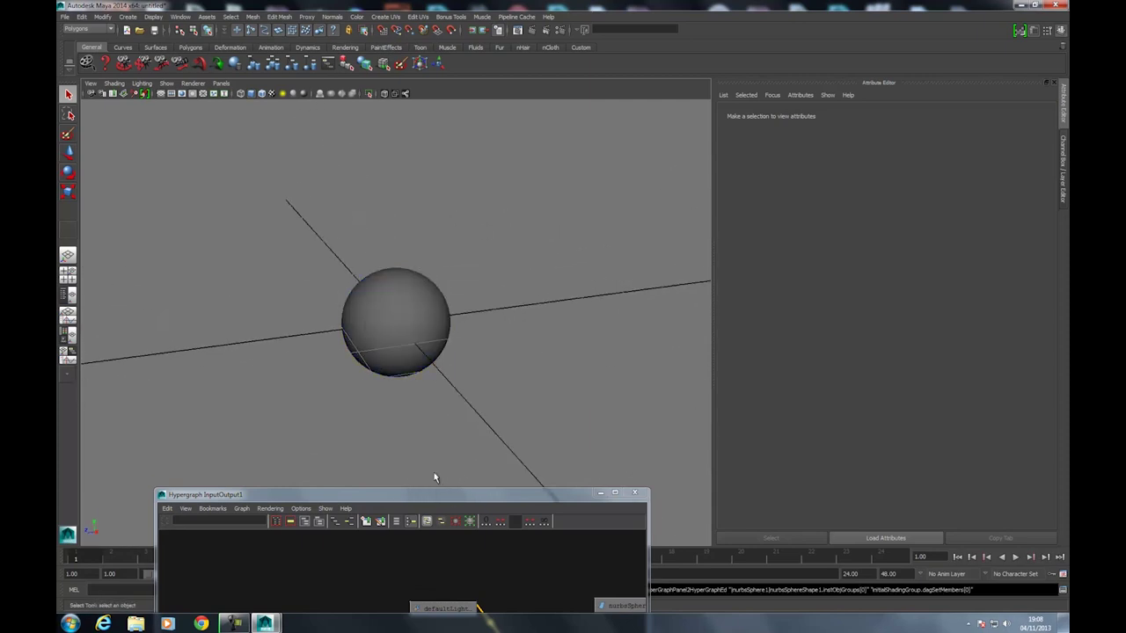
mouse_move(441, 497)
left_mouse_down()
mouse_move(525, 129)
mouse_move(490, 143)
left_mouse_up()
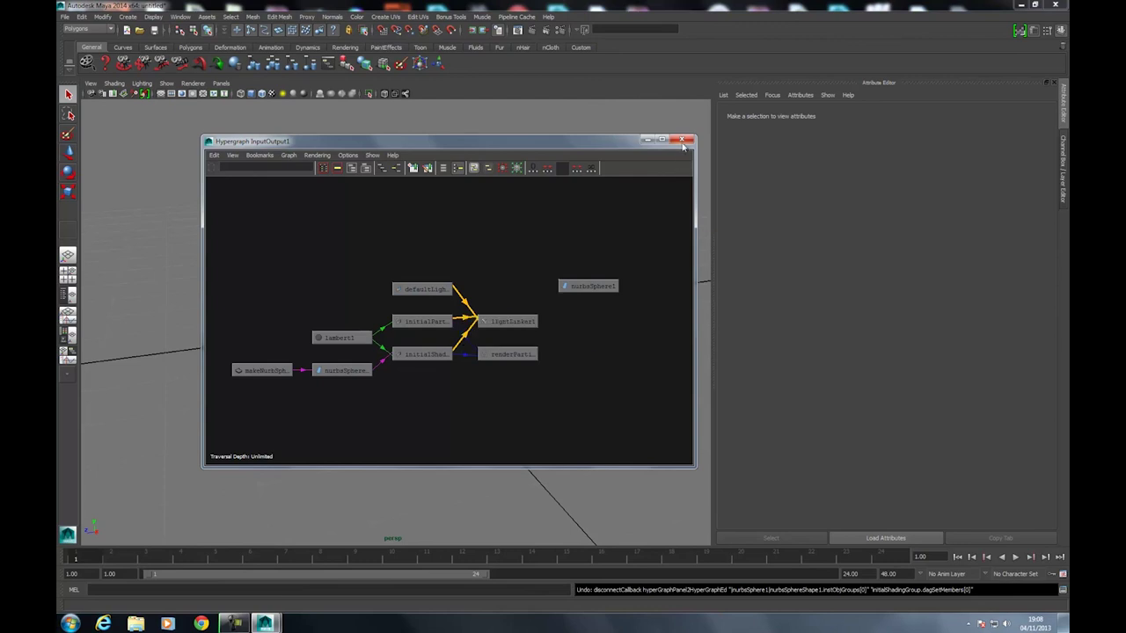
Close the Hypergraph and delete the NURBS sphere.
left_click(685, 141)
left_click(430, 315)
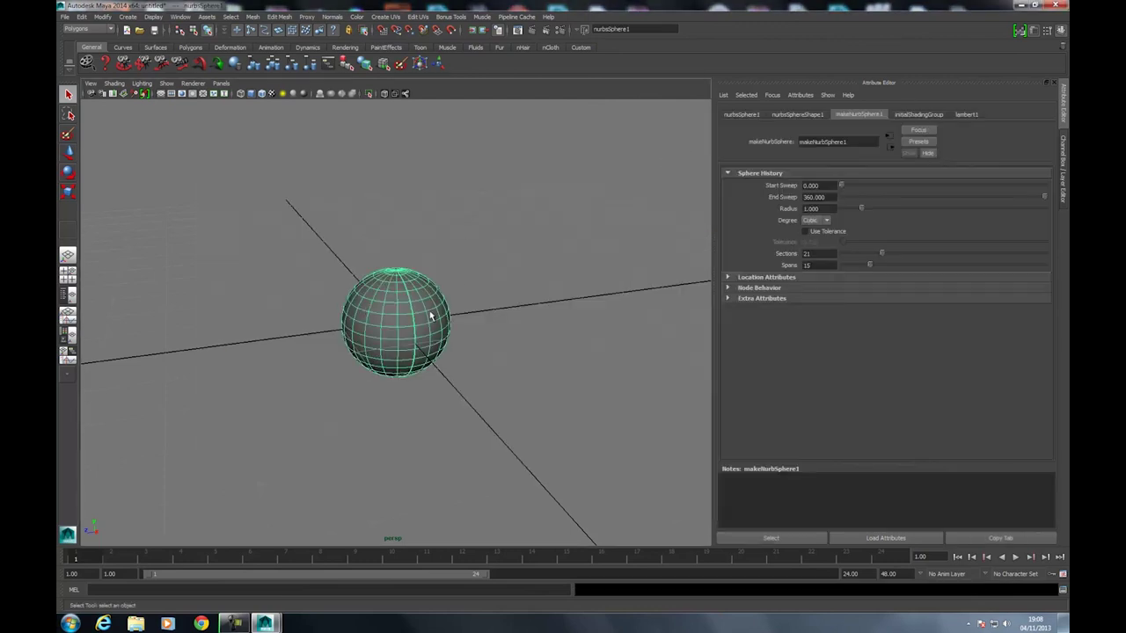
key("Delete")
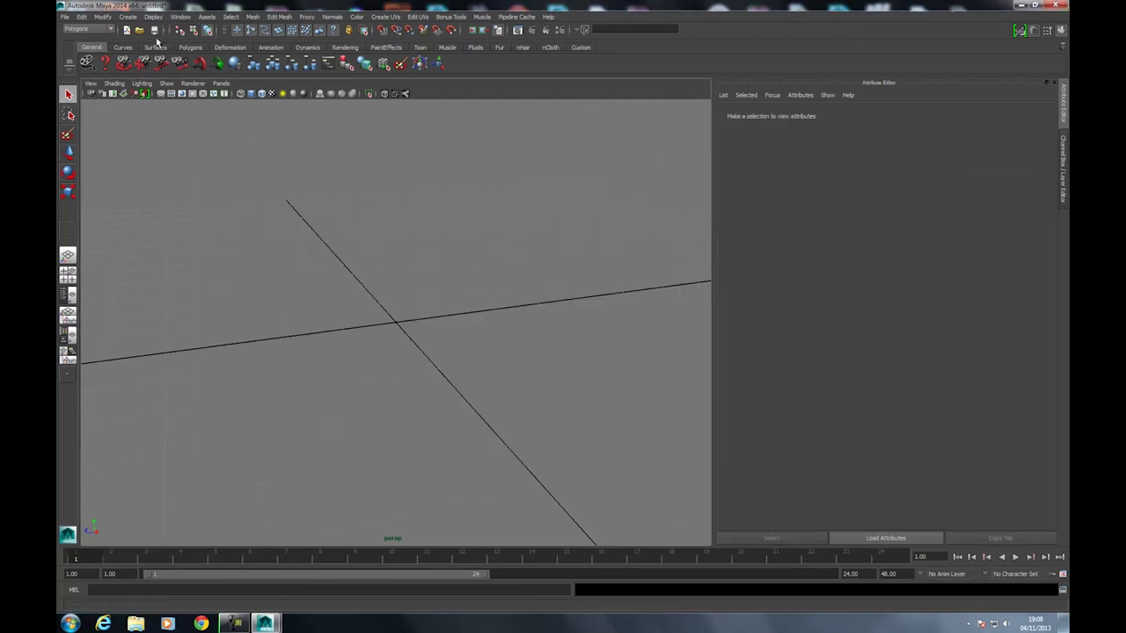
left_click(128, 16)
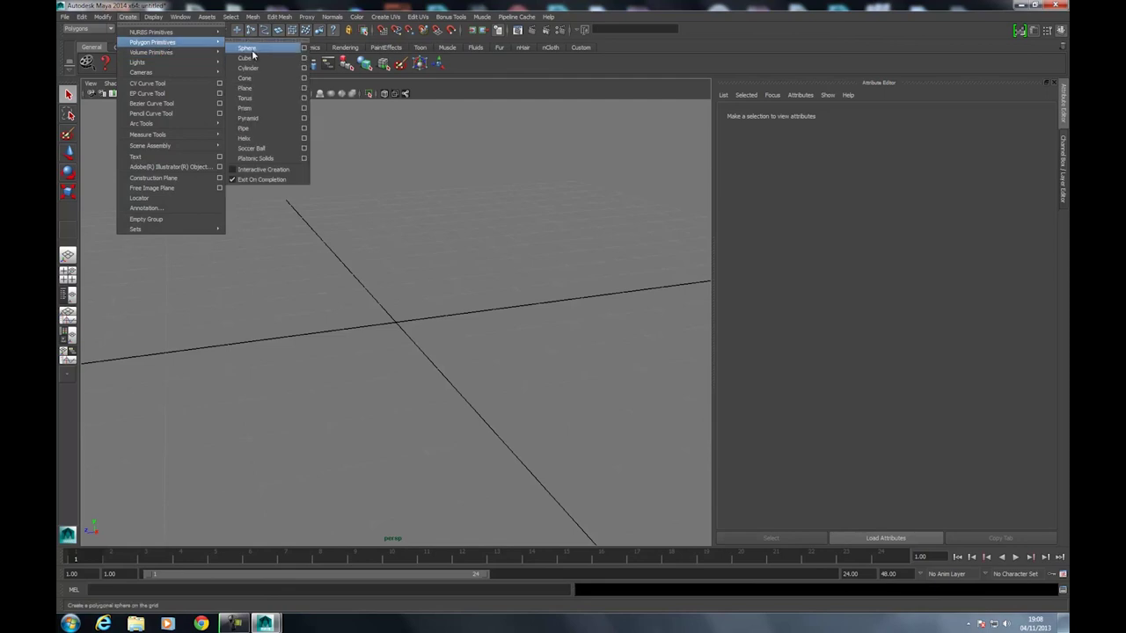
Create a polygon sphere and chamfer all its vertices with Width 0.500.
left_click(255, 50)
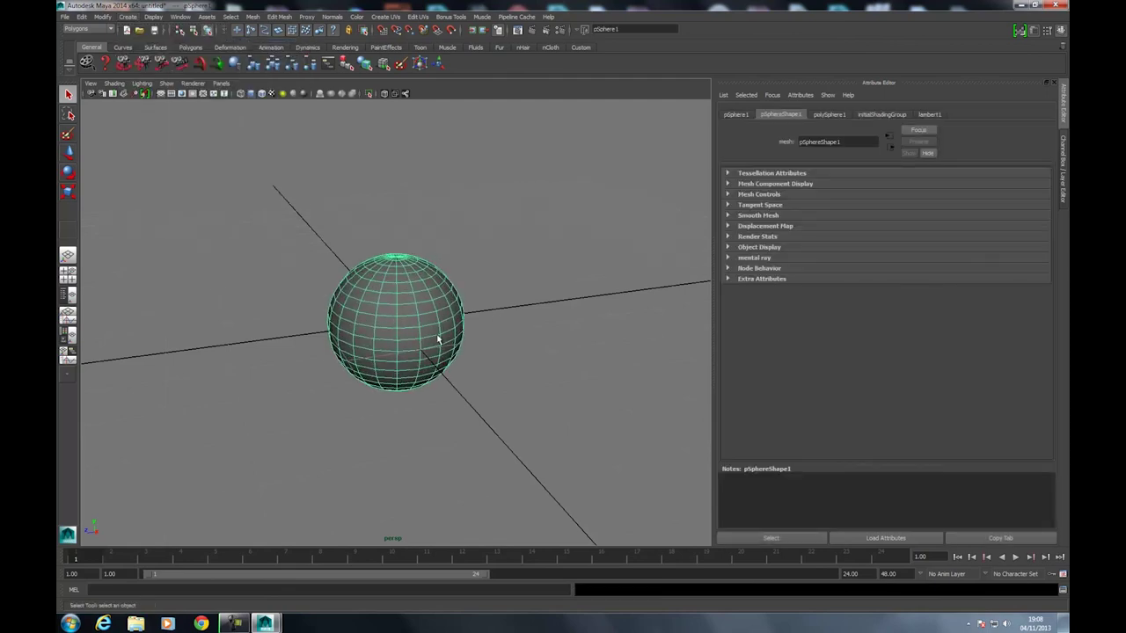
right_click(396, 317)
left_click_drag(570, 467, 216, 181)
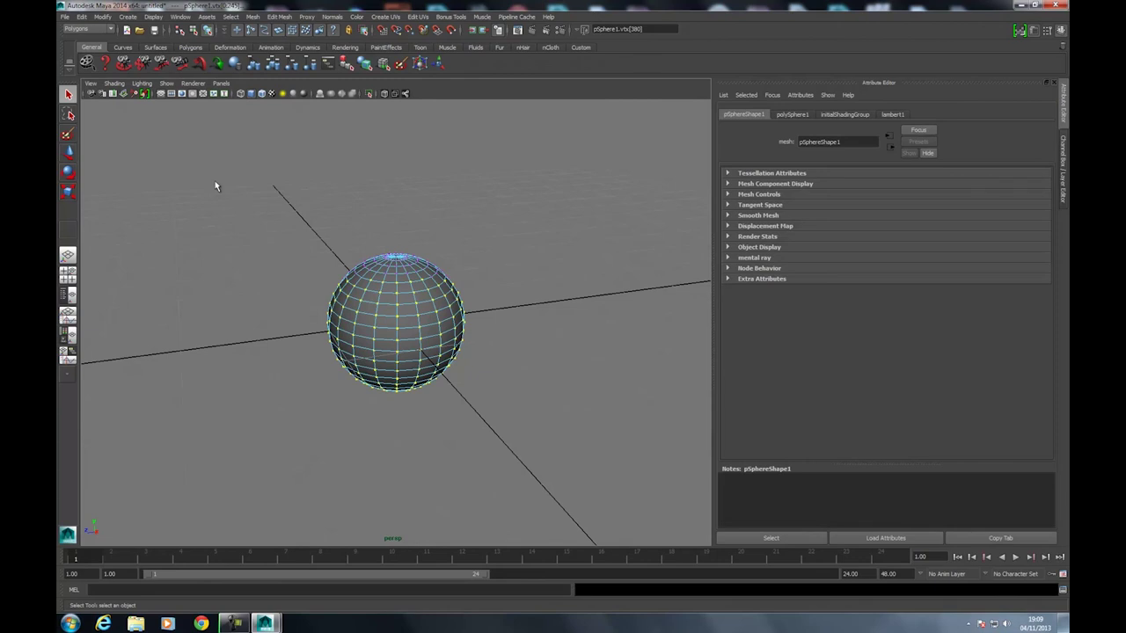
right_click_drag(525, 325, 484, 270, "shift")
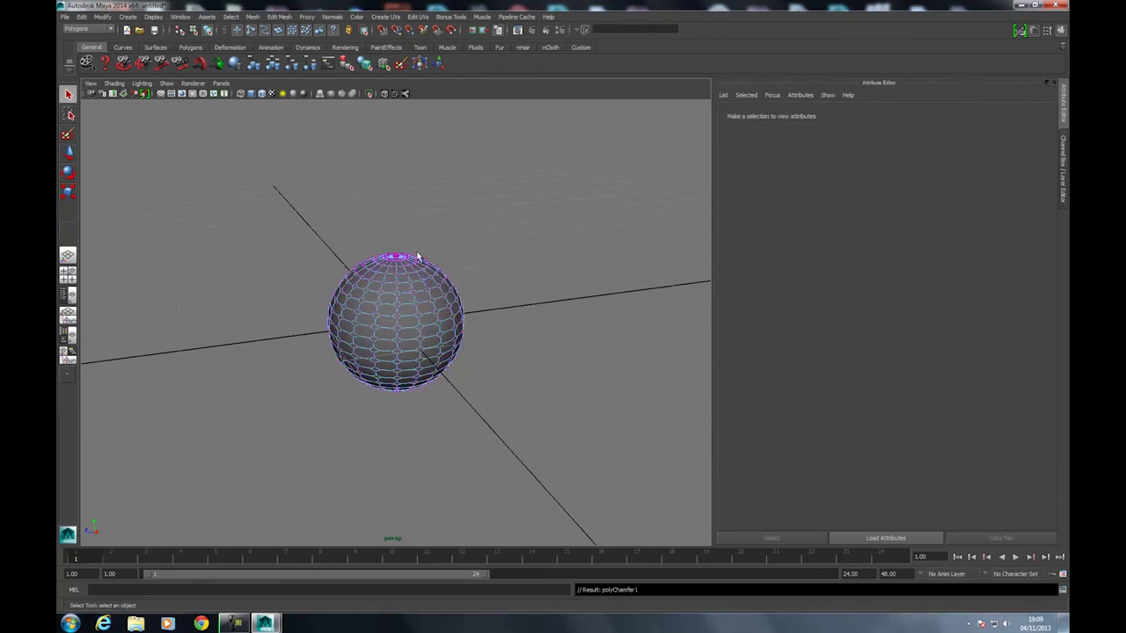
left_click(853, 115)
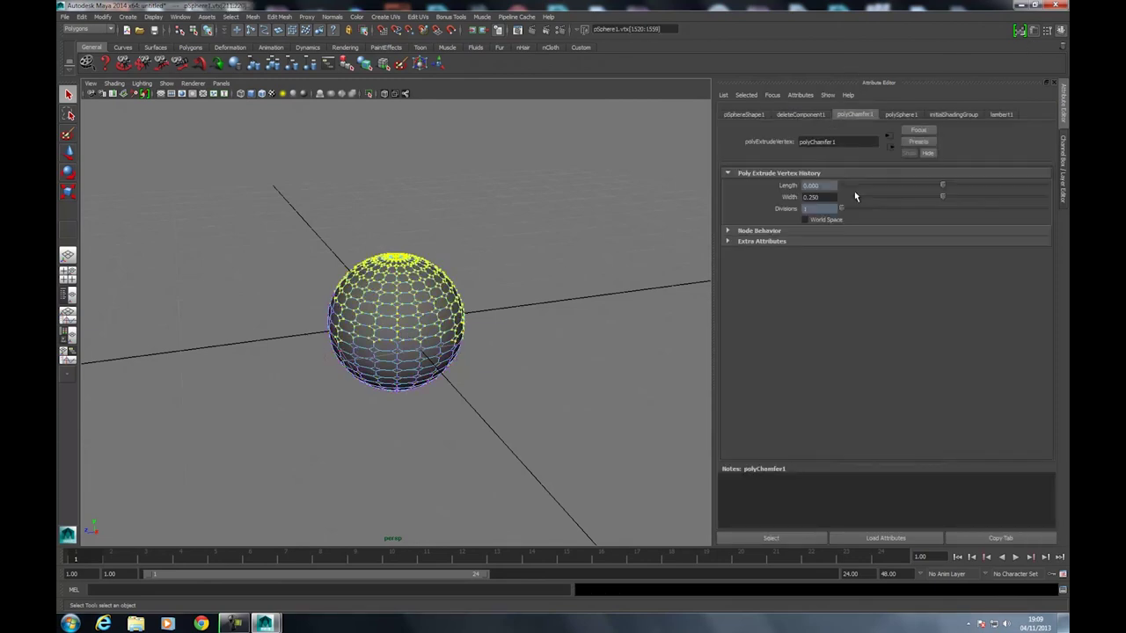
left_click_drag(948, 199, 1045, 214)
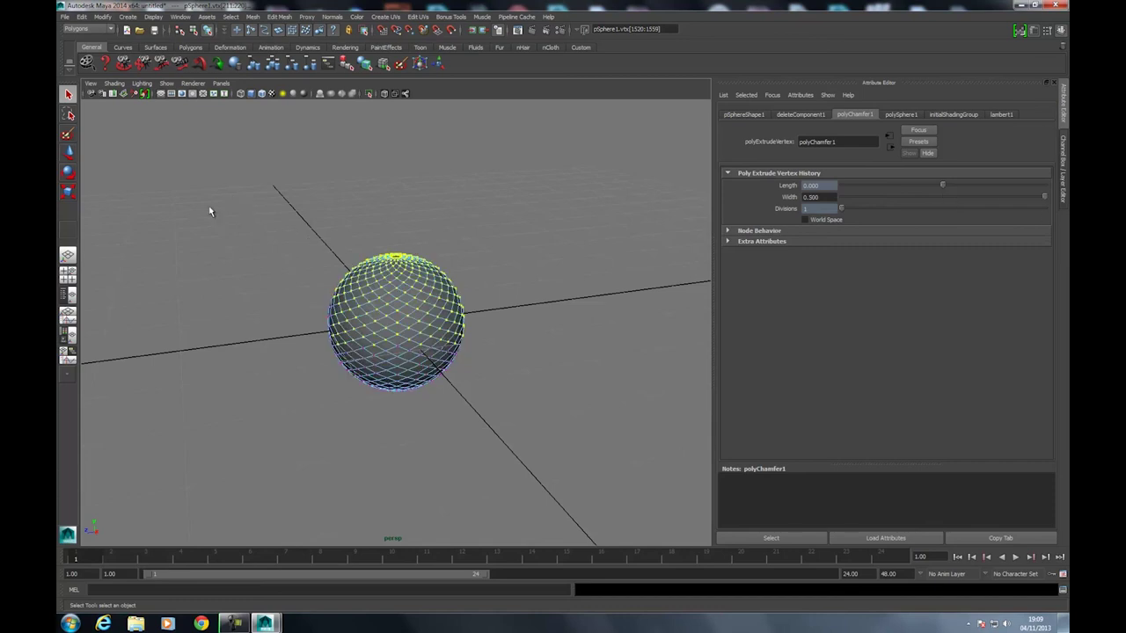
scroll(385, 305, "up", 5)
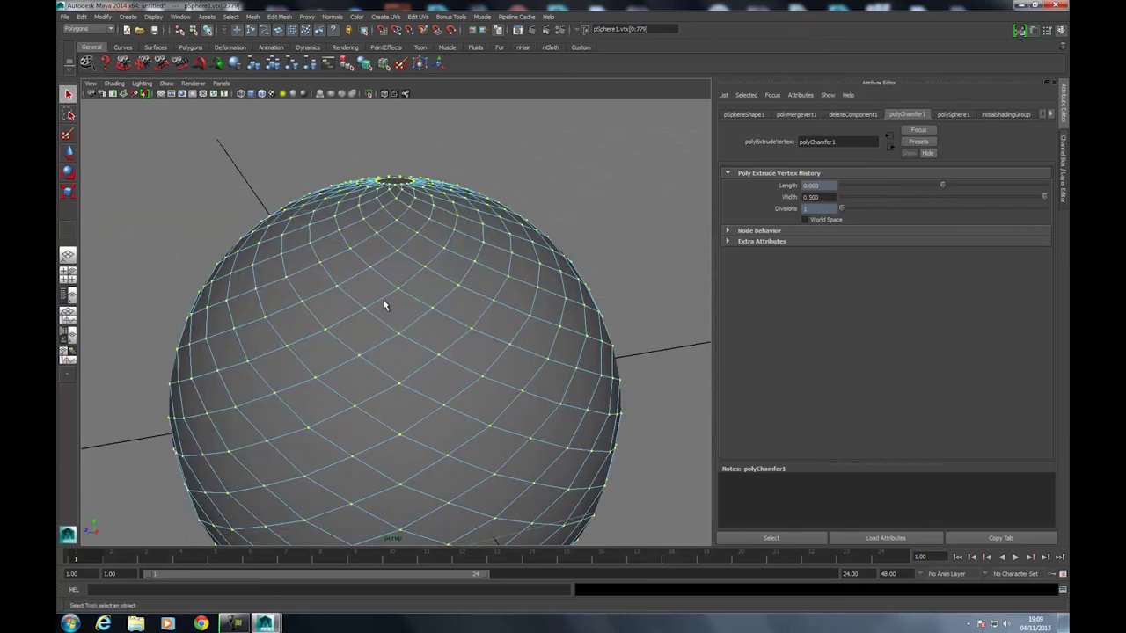
Switch to edge selection and pick individual edges on the chamfered sphere.
right_click(386, 244)
left_click(386, 220)
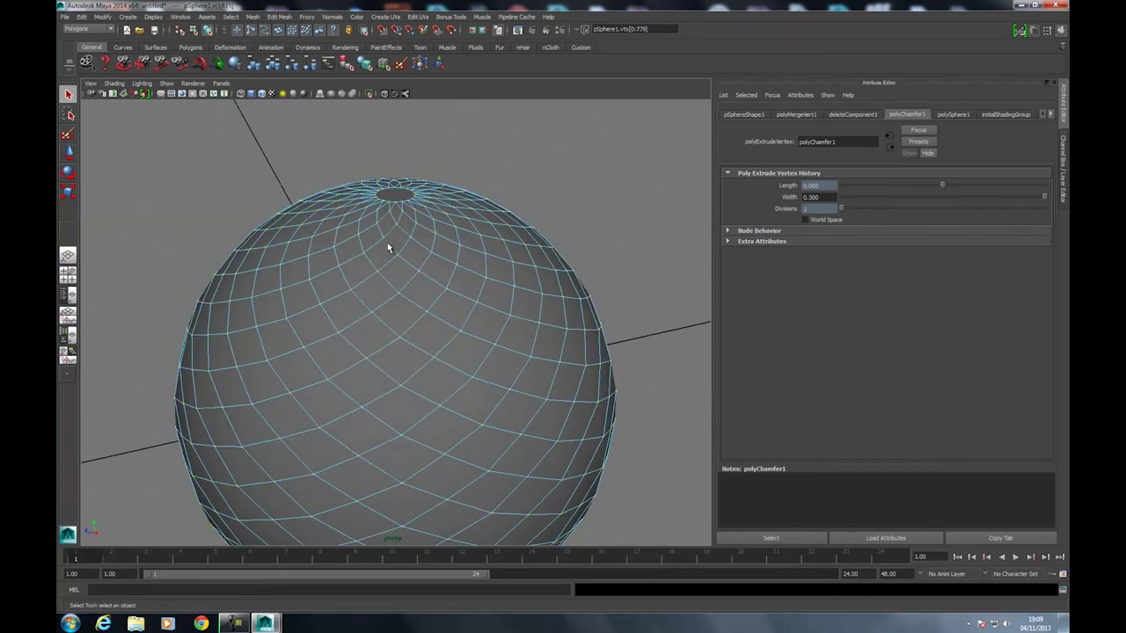
left_click_drag(390, 243, 410, 271, "alt")
left_click(398, 284)
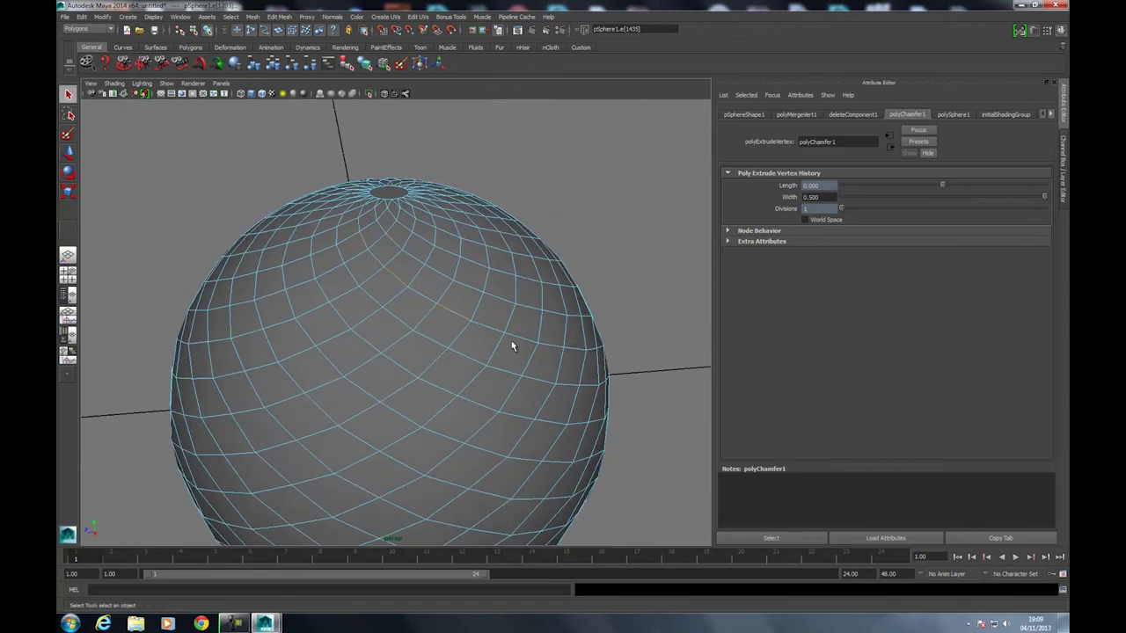
mouse_move(519, 339)
left_mouse_down("alt")
mouse_move(432, 344)
mouse_move(479, 378)
left_mouse_up("alt")
left_click(480, 371)
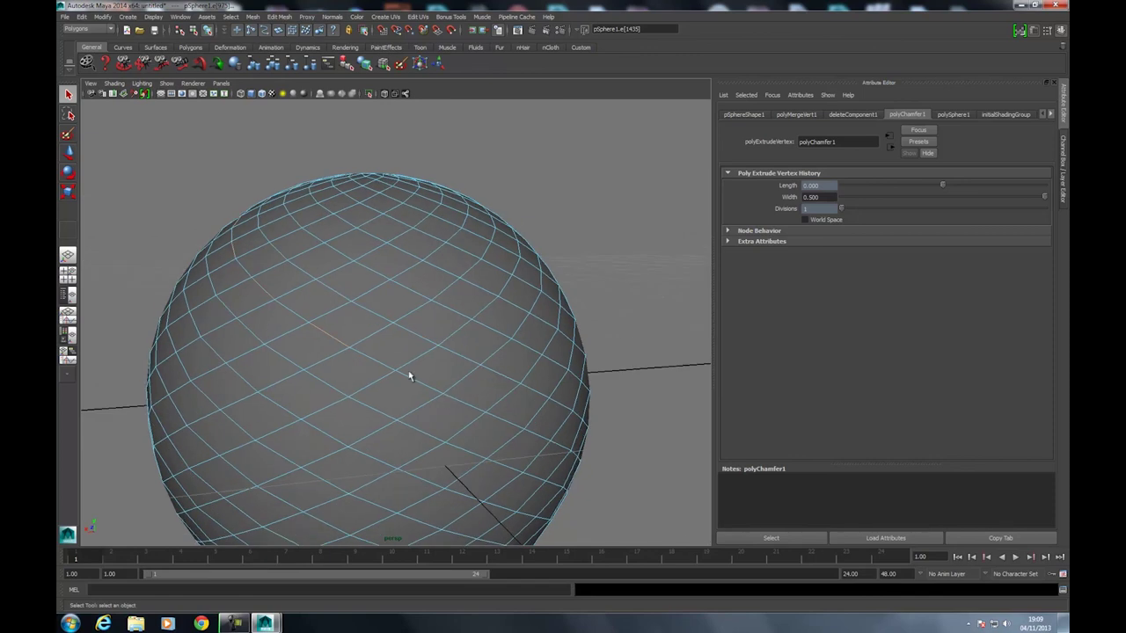
left_click_drag(545, 427, 492, 409, "alt")
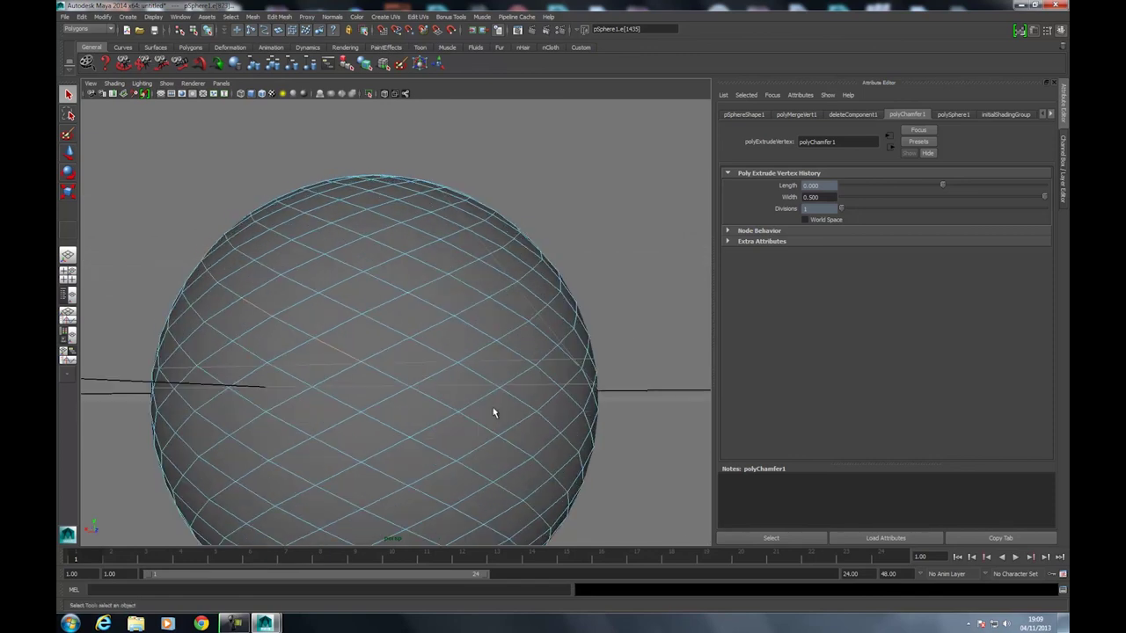
Select two spiral edge loops on the sphere and convert them to face strips.
double_click(426, 401)
double_click(532, 294, "shift")
right_click_drag(480, 264, 464, 591, "ctrl")
mouse_move(431, 395)
left_mouse_down("alt")
mouse_move(487, 396)
mouse_move(460, 394)
left_mouse_up("alt")
Extrude the spiral face strips twice, pushing them outward, then return to object selection.
key("ctrl+e")
scroll(460, 393, "down", 3)
scroll(356, 499, "up", 1)
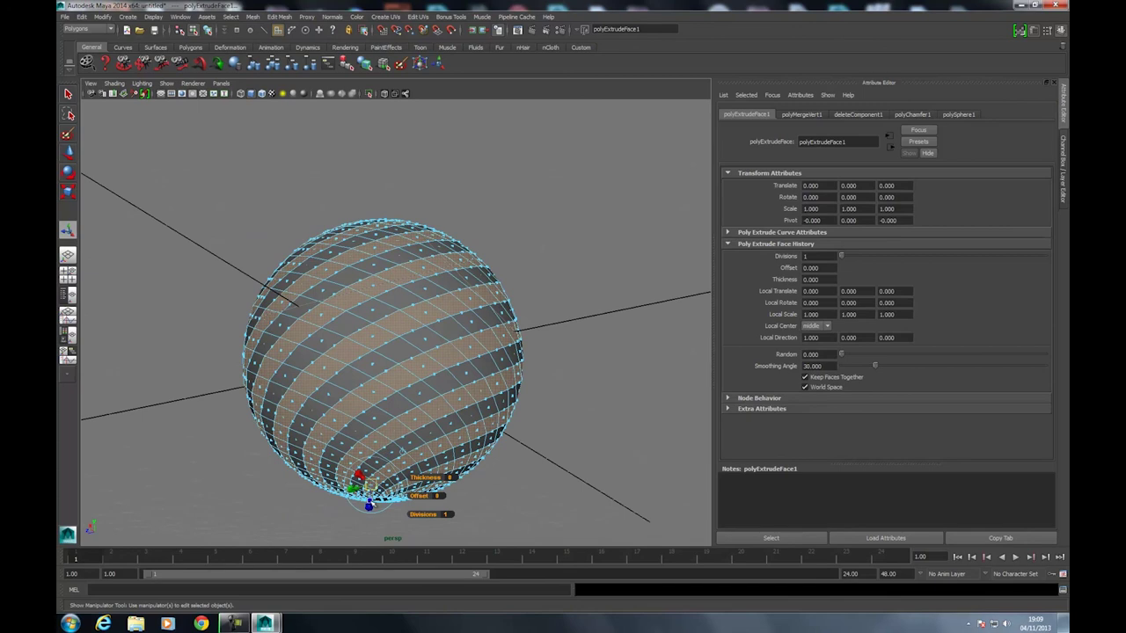
mouse_move(367, 519)
left_mouse_down()
mouse_move(368, 494)
mouse_move(379, 493)
left_mouse_up()
key("ctrl+e")
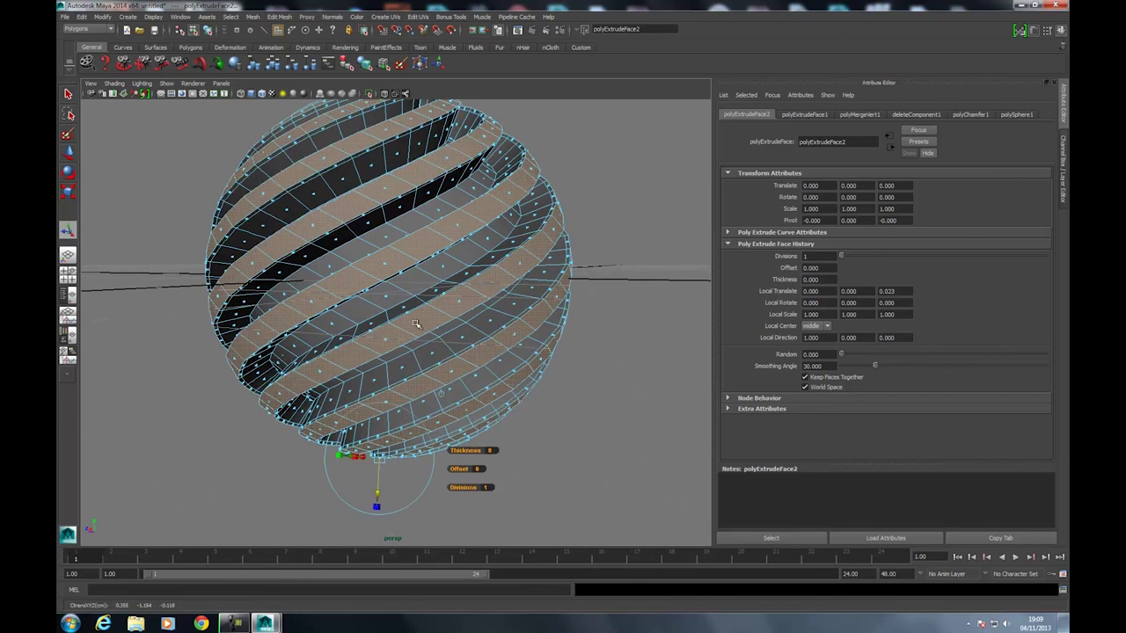
key("F8")
left_click(253, 16)
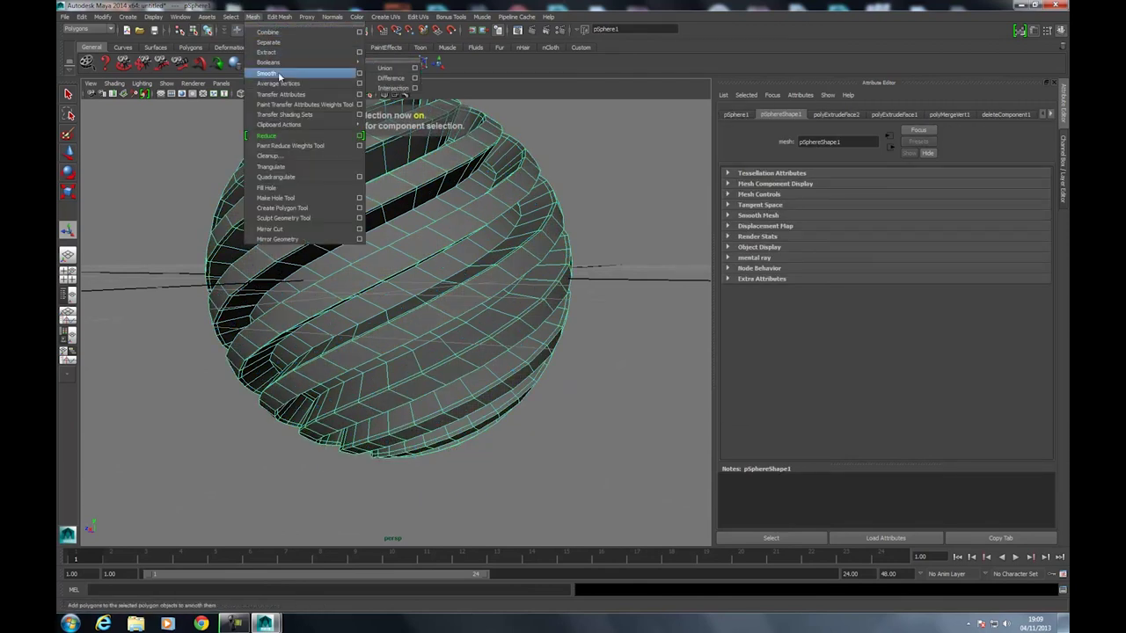
Smooth pSphere1 from the Mesh > Smooth options, then reselect it to inspect the spiral ribs.
left_click(359, 73)
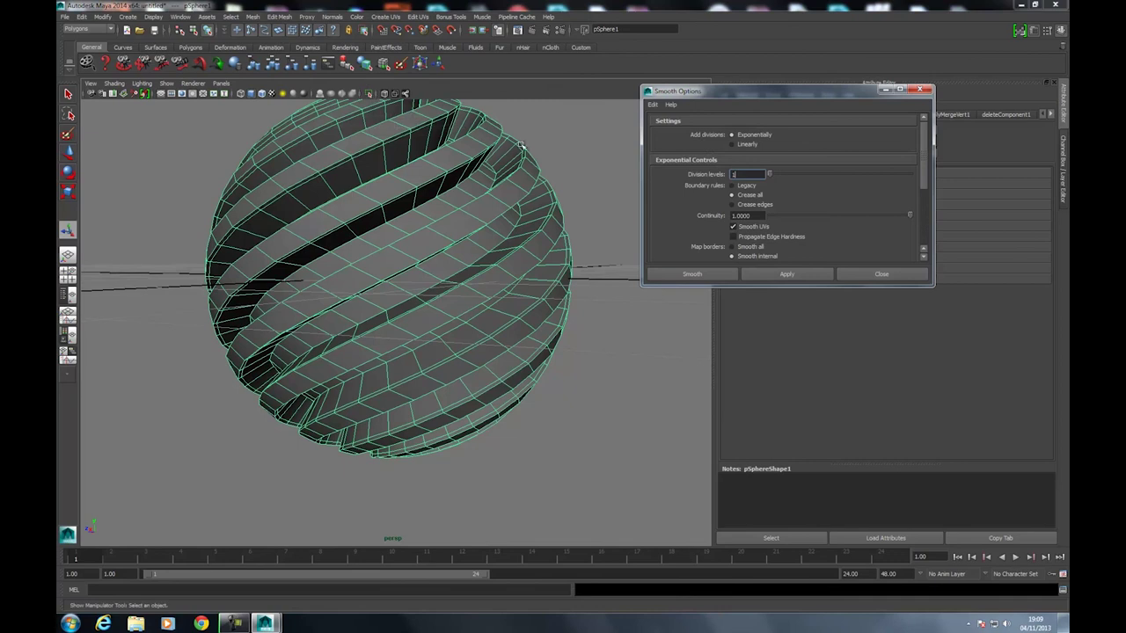
left_click(703, 274)
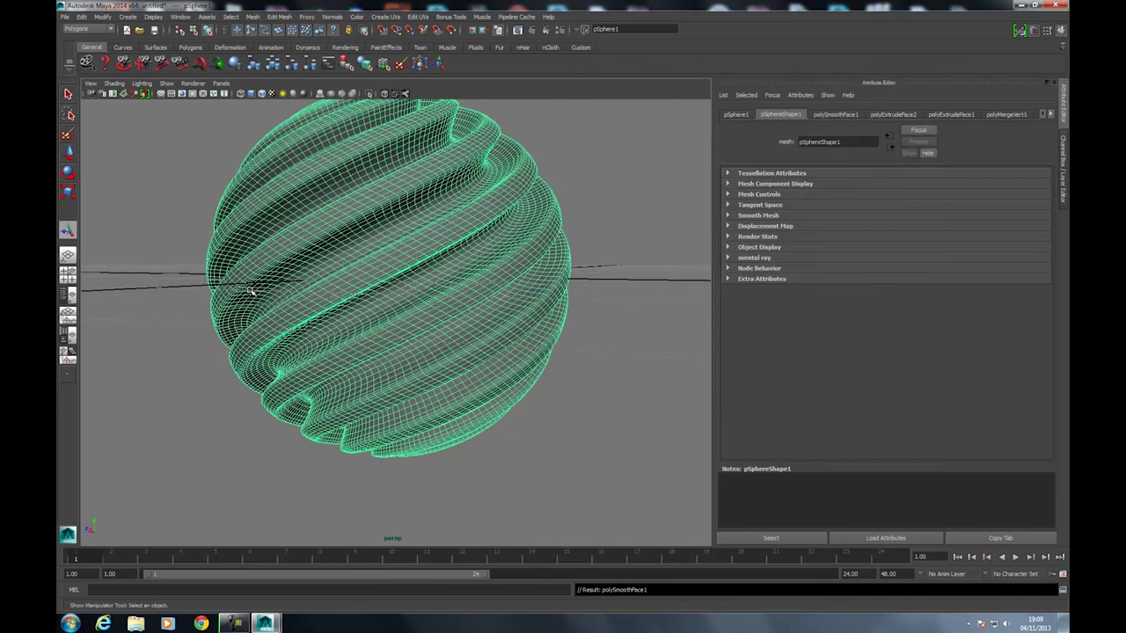
left_click_drag(498, 264, 465, 315, "alt")
left_click(167, 201)
mouse_move(427, 415)
left_mouse_down("alt")
mouse_move(472, 372)
mouse_move(465, 352)
mouse_move(477, 352)
left_mouse_up("alt")
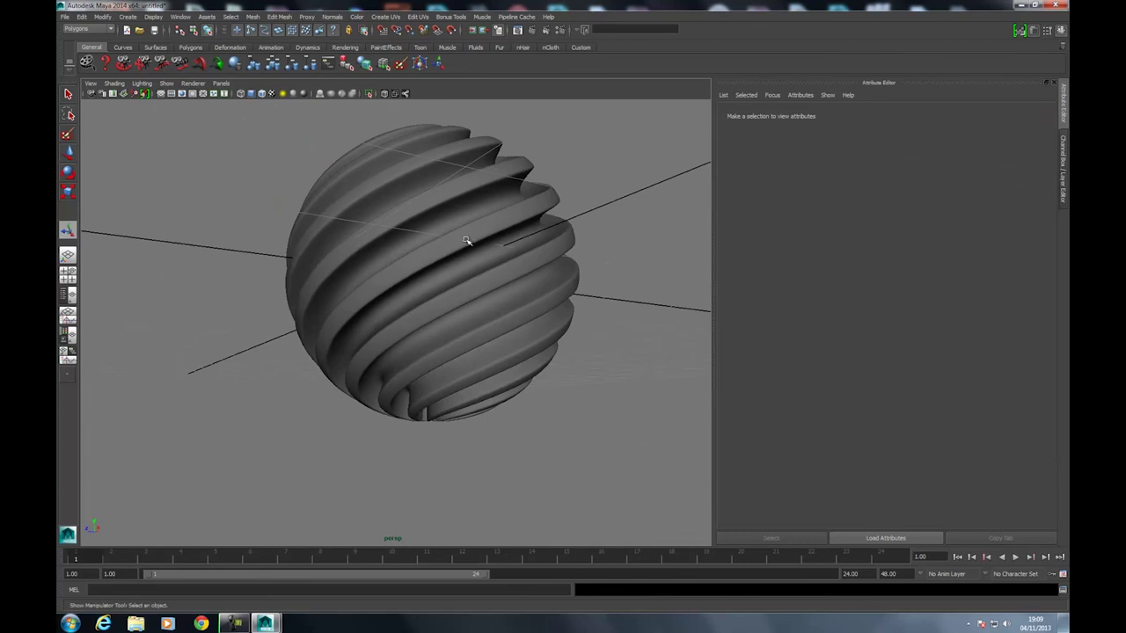
left_click(469, 244)
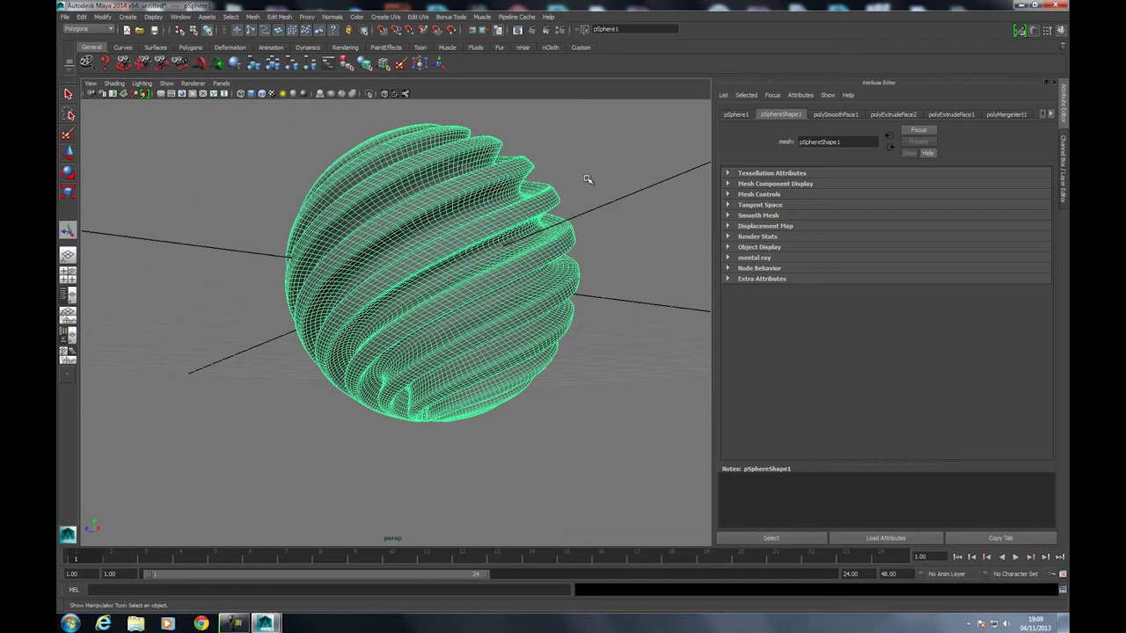
key("ctrl+a")
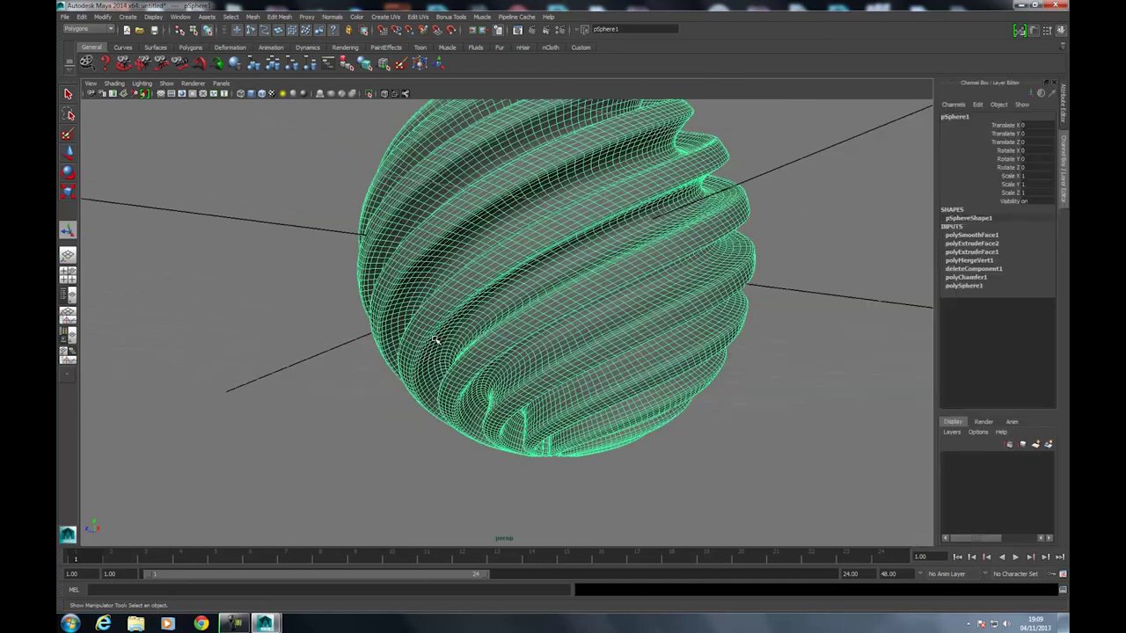
right_click_drag(556, 502, 658, 388, "alt")
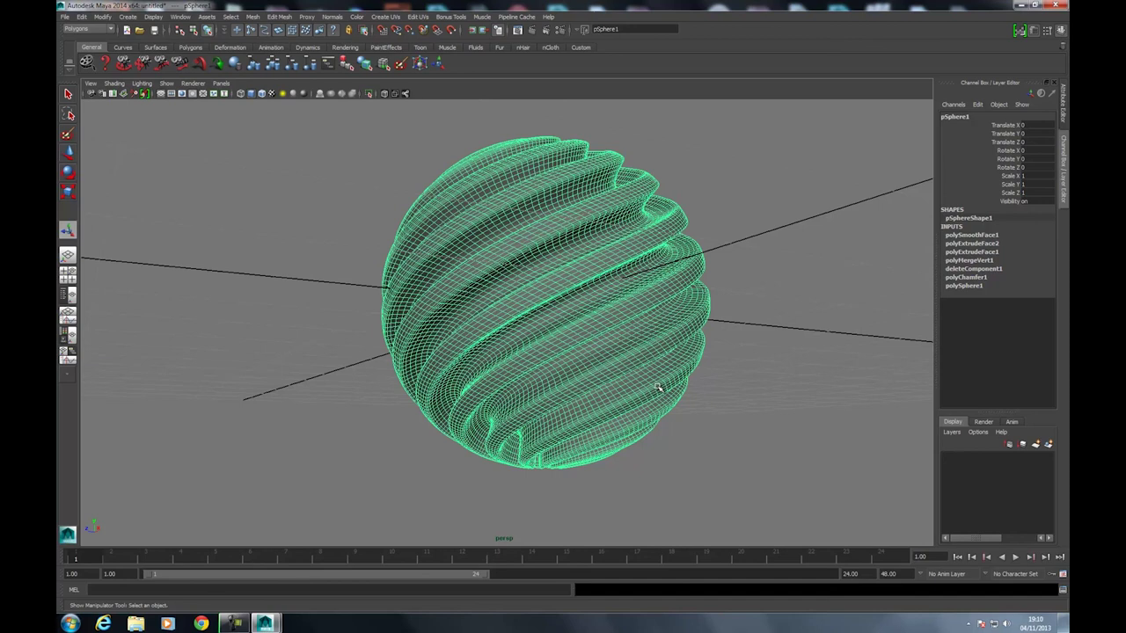
Slide polySphere1's Radius in the viewport until it reads 0.7.
left_click(971, 286)
left_click(1012, 295)
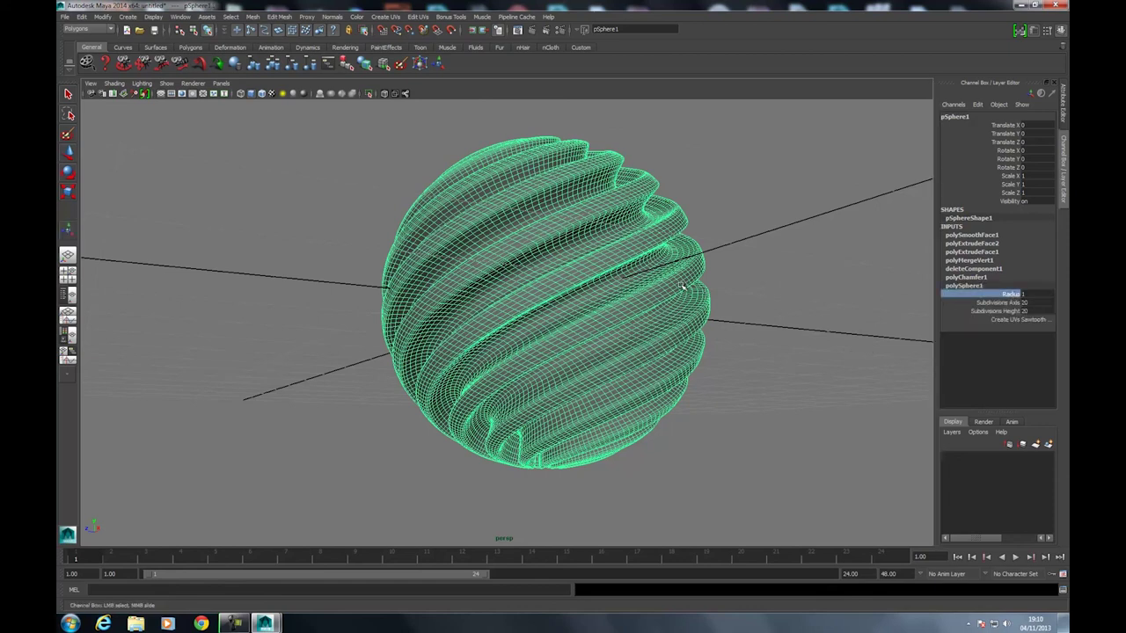
mouse_move(710, 280)
middle_mouse_down()
mouse_move(698, 280)
mouse_move(711, 281)
middle_mouse_up()
mouse_move(659, 284)
left_mouse_down("alt")
mouse_move(634, 292)
mouse_move(655, 277)
left_mouse_up("alt")
middle_click_drag(655, 277, 753, 284)
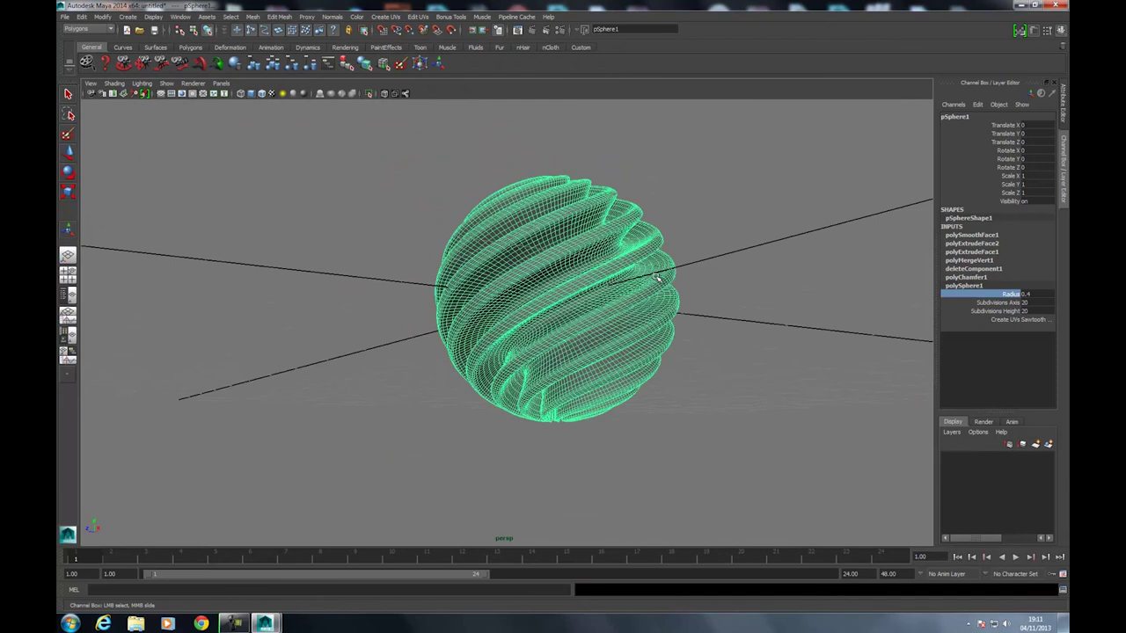
Set polyExtrudeFace1's Local Translate Z to -0.082.
left_click(970, 252)
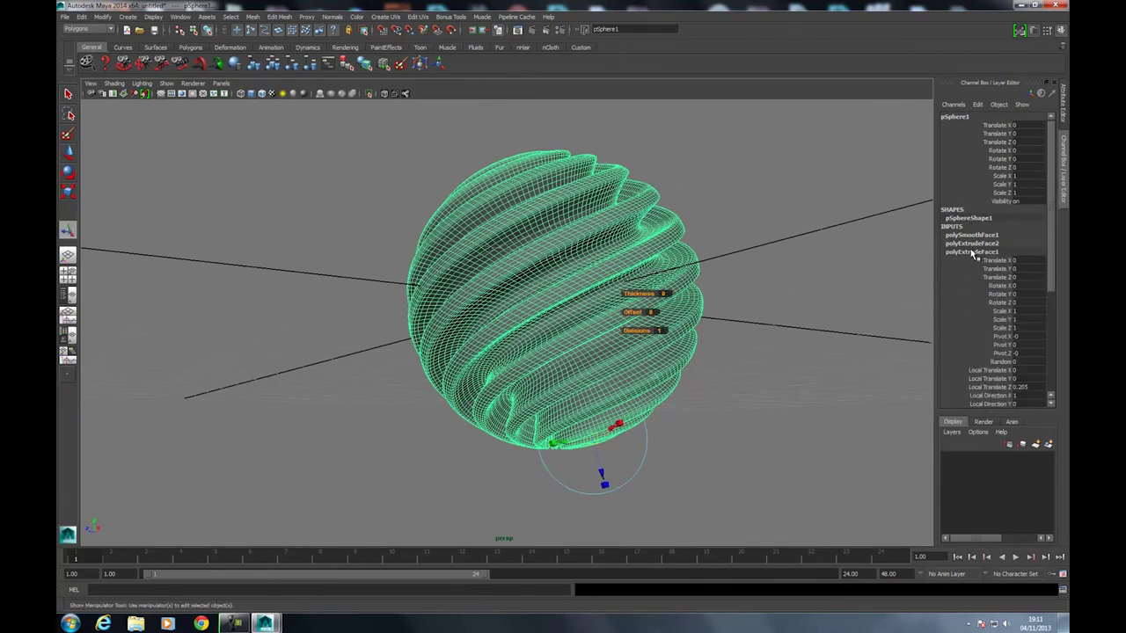
mouse_move(607, 290)
left_mouse_down("alt")
mouse_move(646, 291)
mouse_move(622, 420)
left_mouse_up("alt")
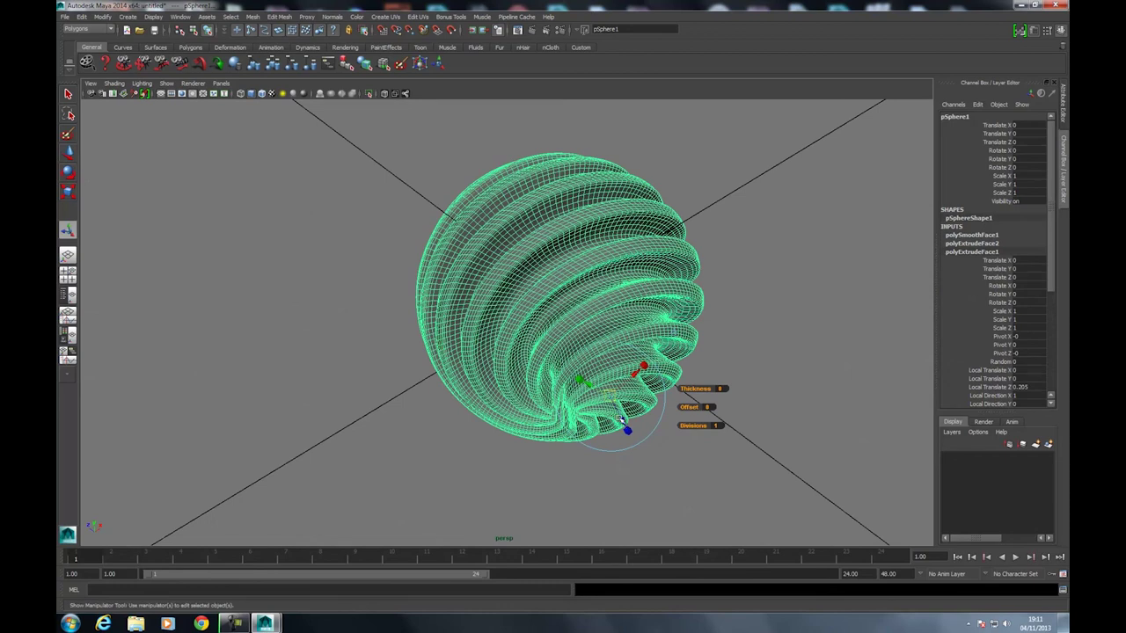
middle_click_drag(622, 419, 605, 380, "alt")
mouse_move(605, 380)
left_mouse_down("alt")
mouse_move(672, 295)
mouse_move(605, 271)
left_mouse_up("alt")
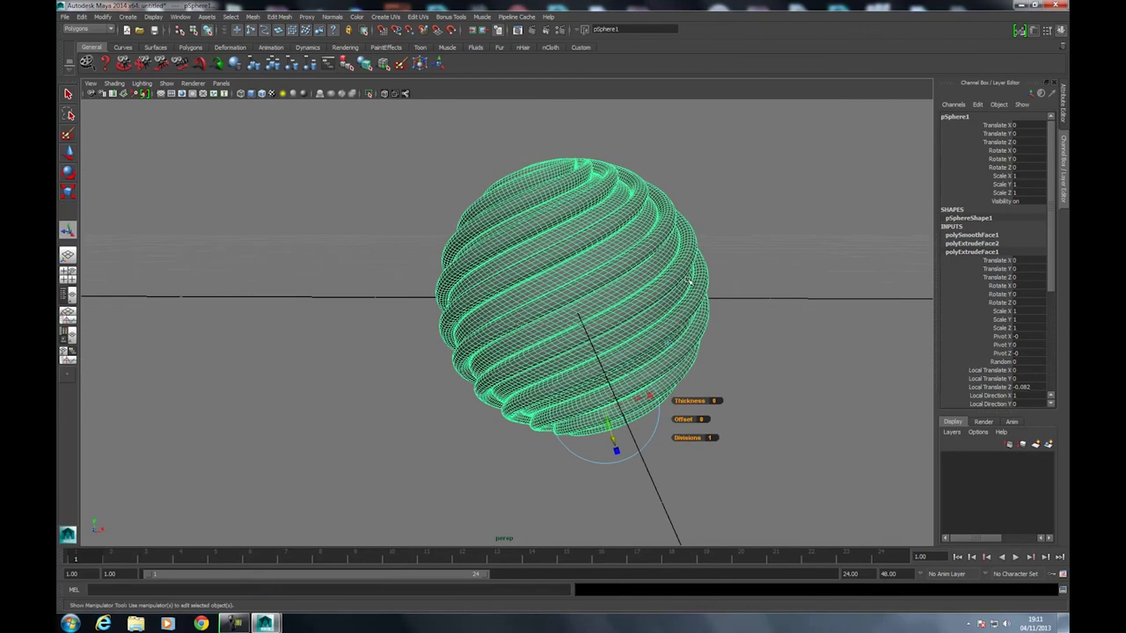
Set polyExtrudeFace2's Local Translate Z to 0.069 and return to selecting the whole object.
left_click(989, 244)
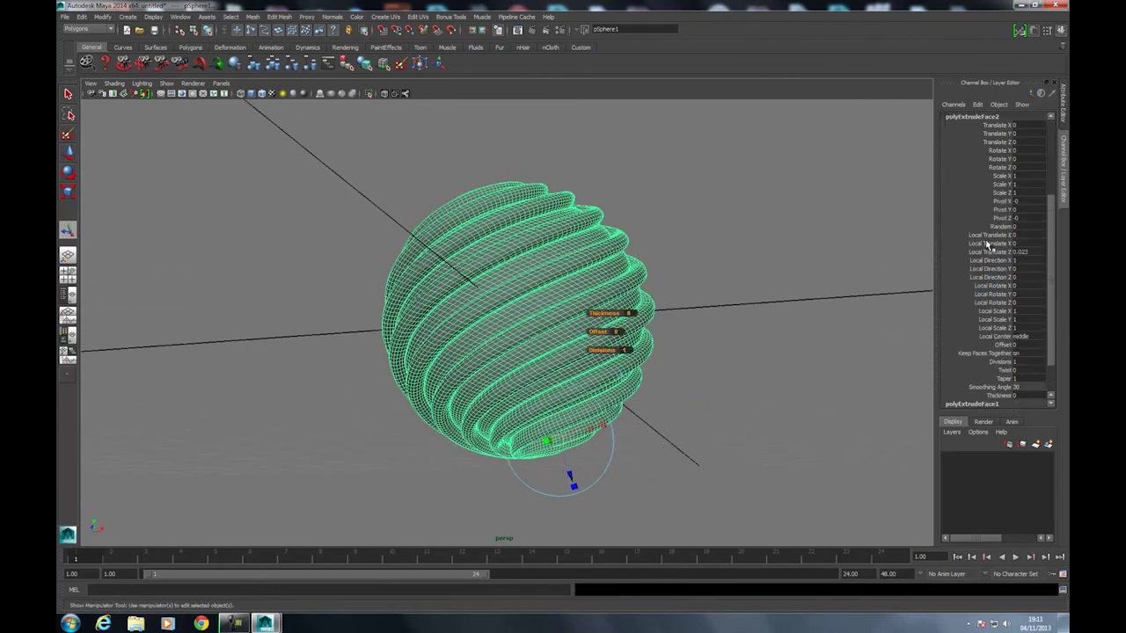
left_click_drag(623, 414, 573, 480, "alt")
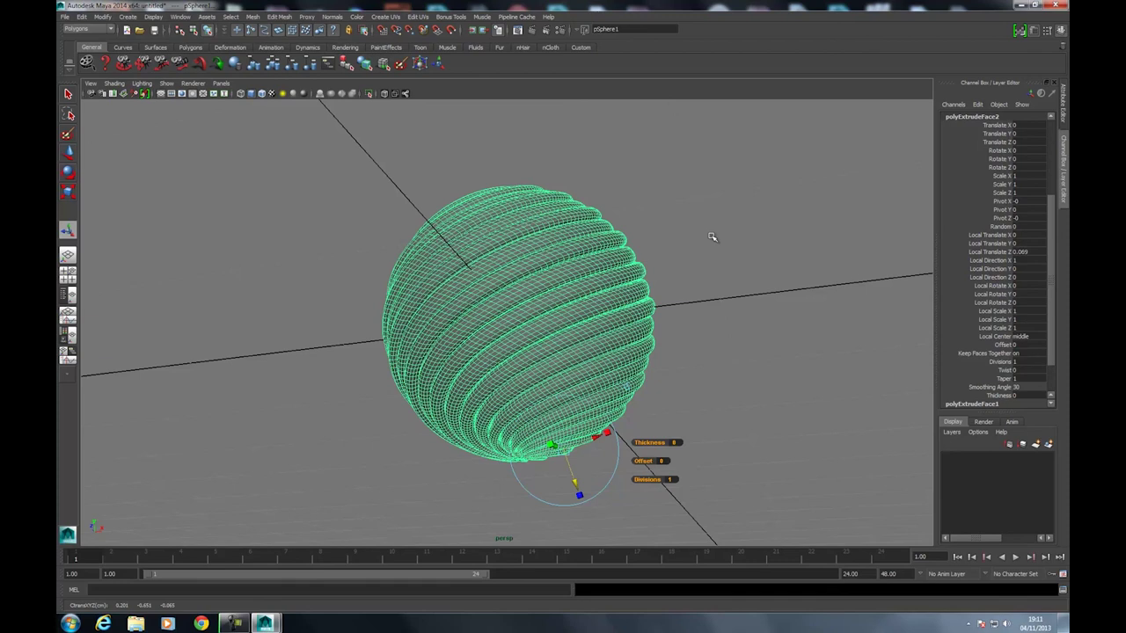
left_click_drag(691, 183, 500, 273, "alt")
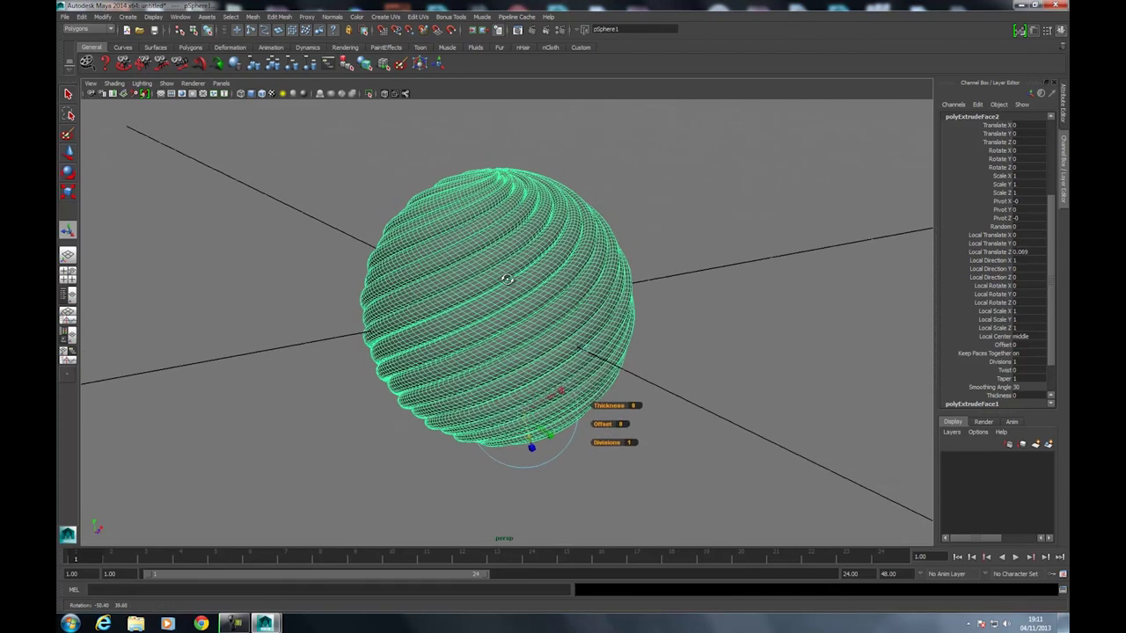
mouse_move(545, 274)
left_mouse_down("alt")
mouse_move(583, 266)
mouse_move(573, 256)
left_mouse_up("alt")
key("F8")
key("F8")
left_click_drag(607, 322, 548, 317, "alt")
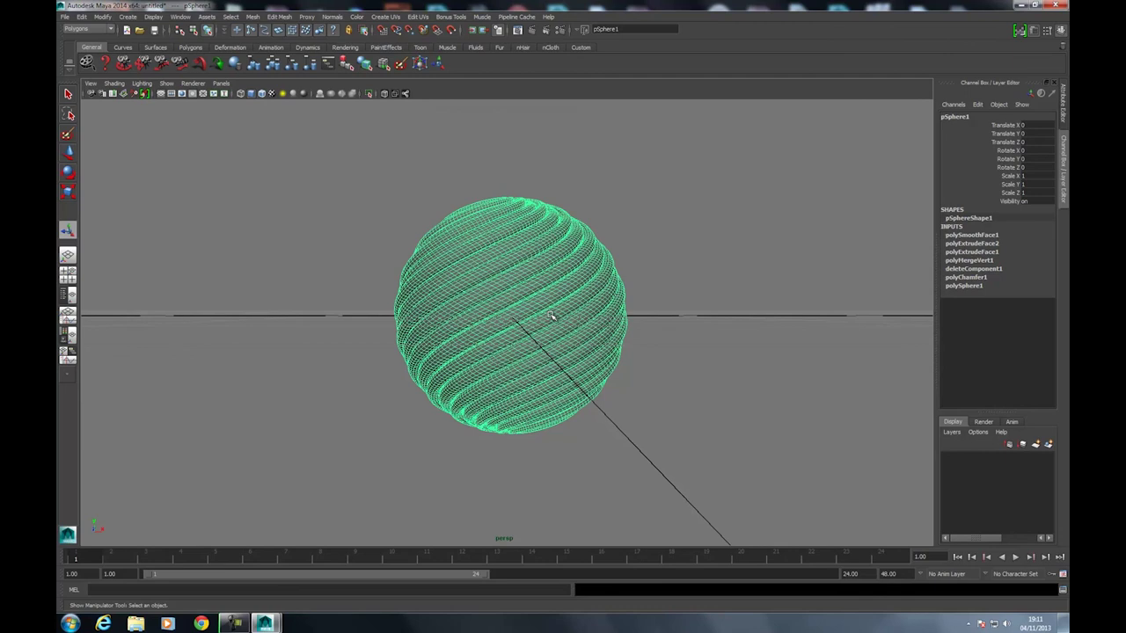
Expand polySphere1 to show Radius 0.7 with 20 axis and 20 height subdivisions.
left_click(967, 287)
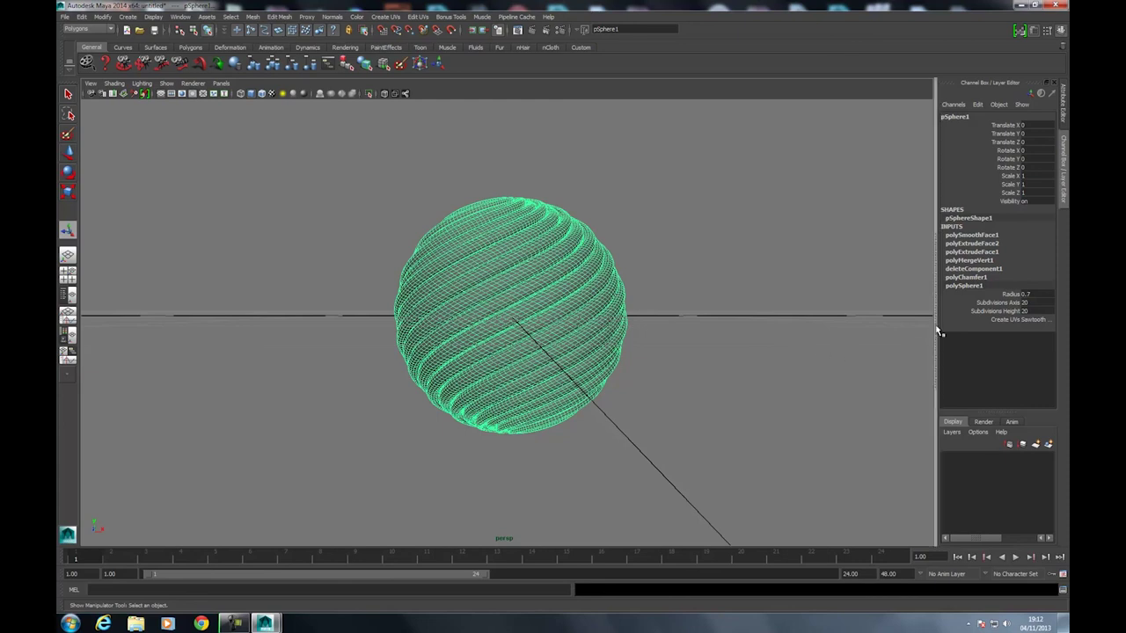
double_click(1036, 302)
type("10")
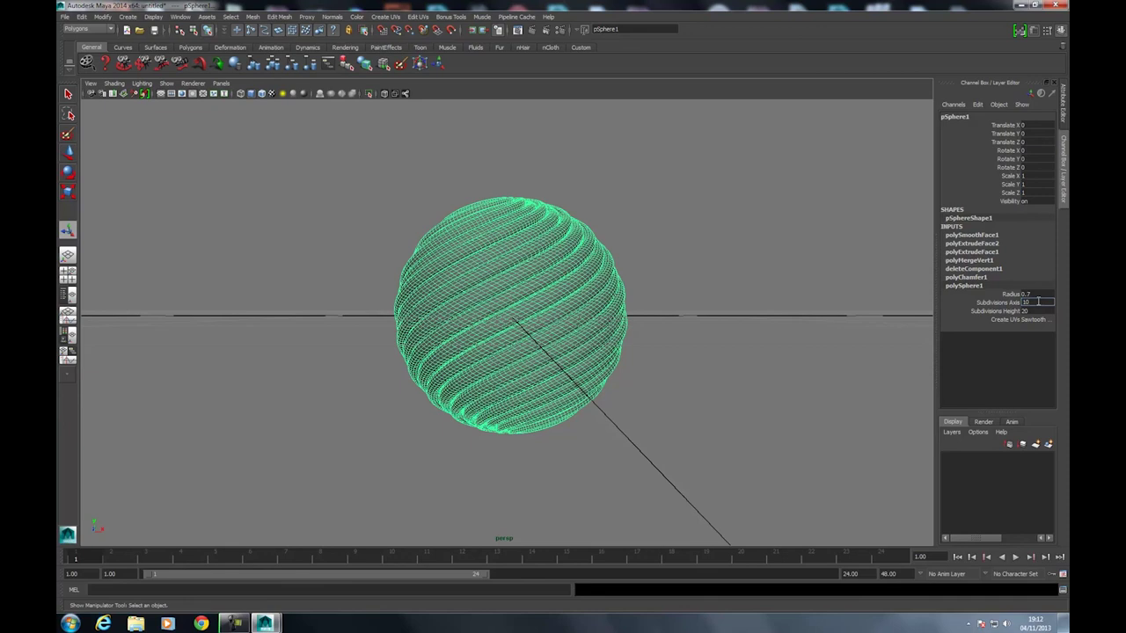
key("Return")
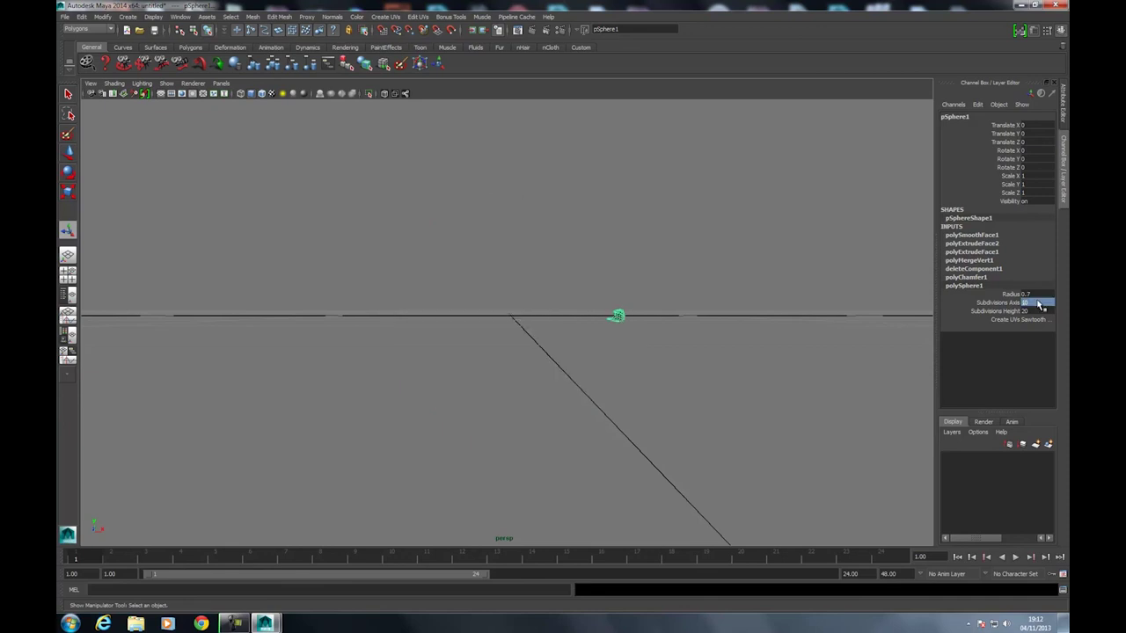
mouse_move(586, 203)
left_mouse_down("alt")
mouse_move(581, 336)
mouse_move(602, 323)
left_mouse_up("alt")
key("ctrl+z")
left_click(1045, 310)
type("10")
key("Return")
key("f")
left_click_drag(577, 279, 466, 281, "alt")
key("f")
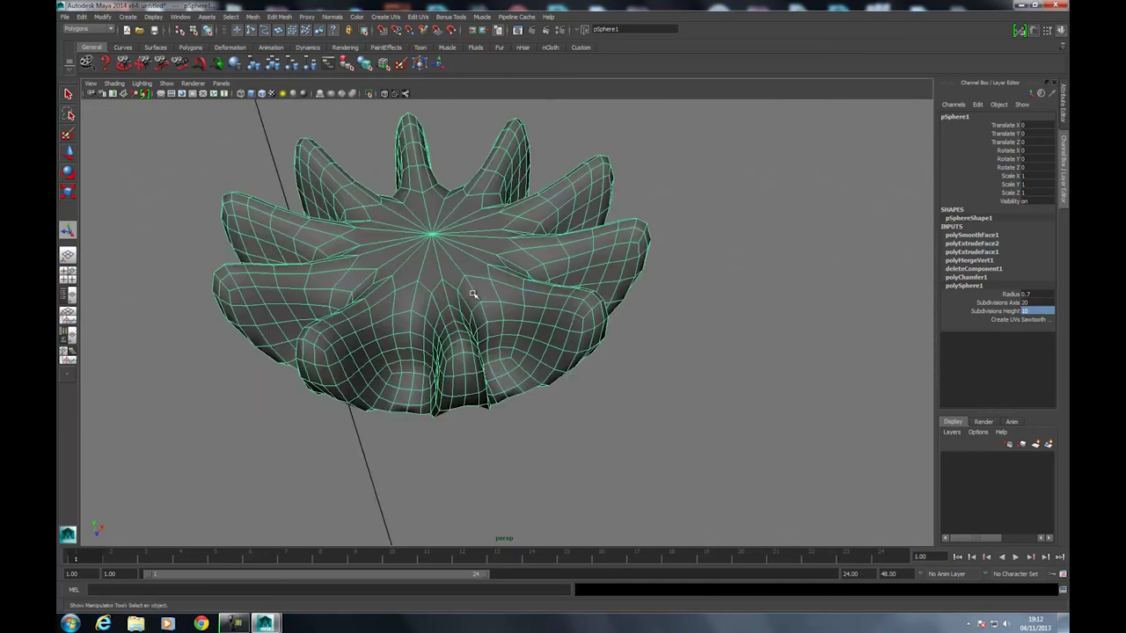
mouse_move(535, 294)
left_mouse_down("alt")
mouse_move(488, 248)
mouse_move(470, 286)
left_mouse_up("alt")
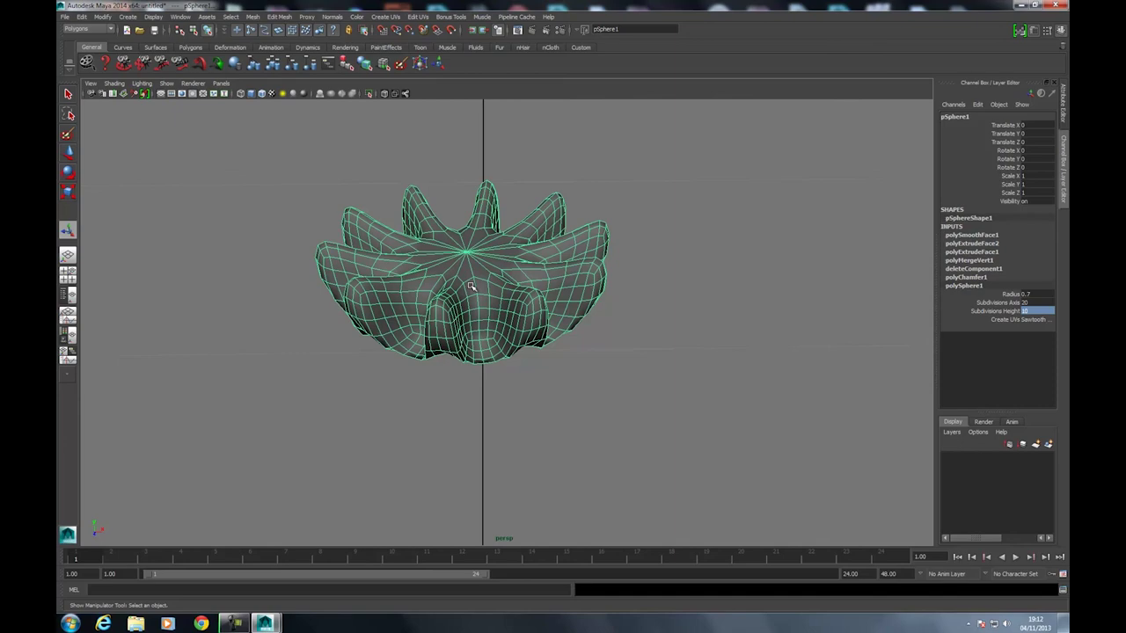
key("ctrl+z")
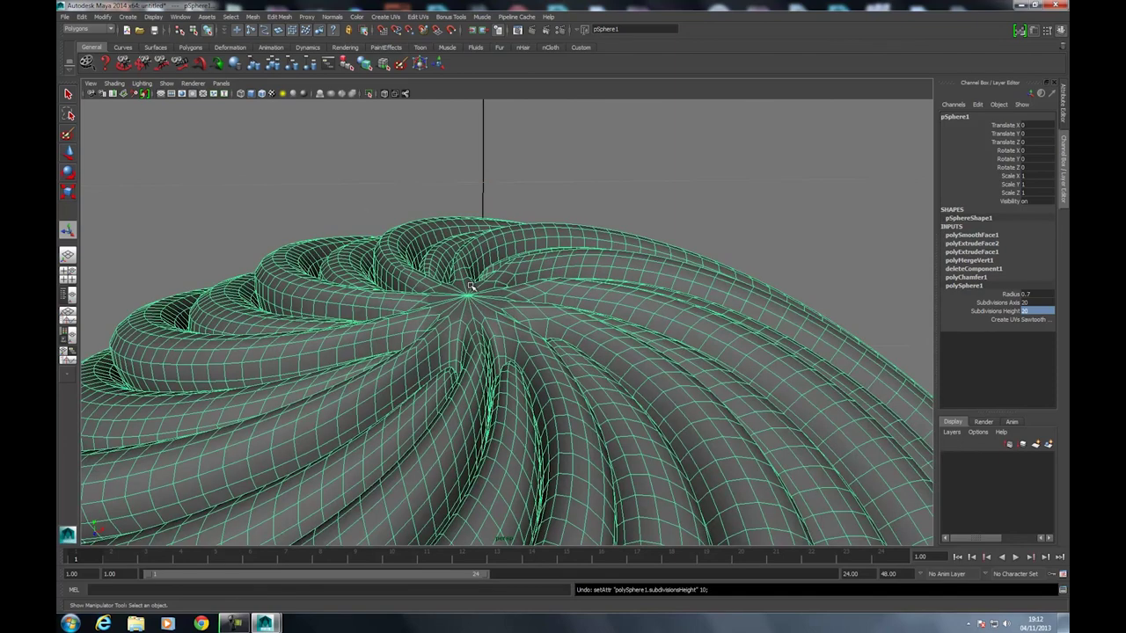